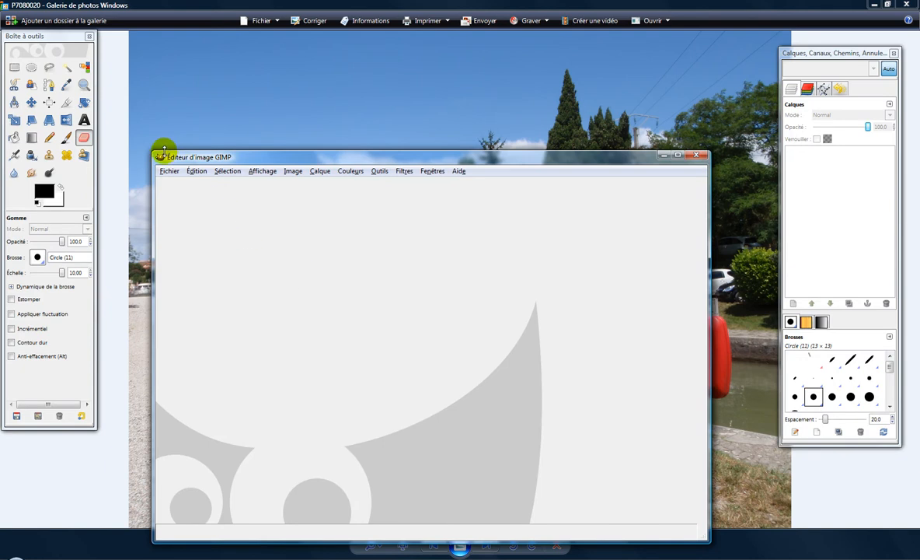
Open the recently used photo P7080020.JPG and maximize its image window
mouse_move(217, 243)
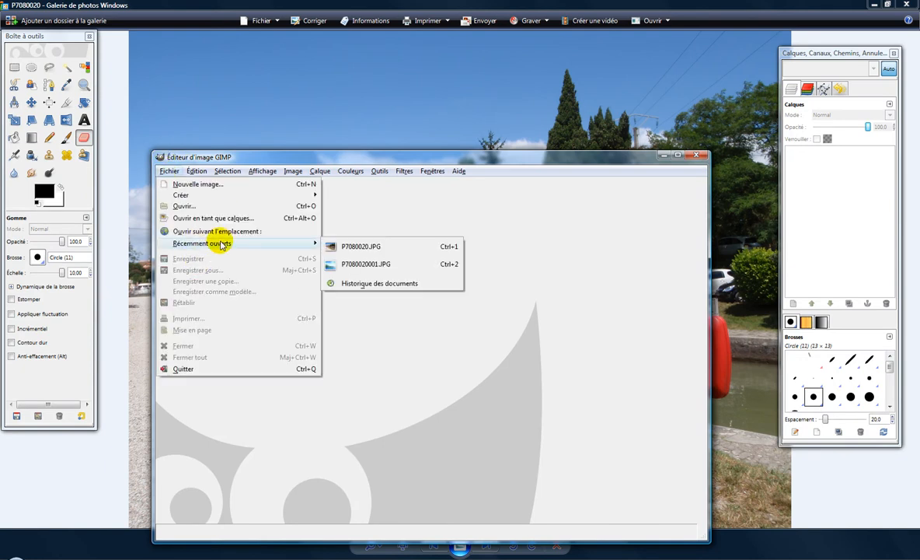
left_click(359, 243)
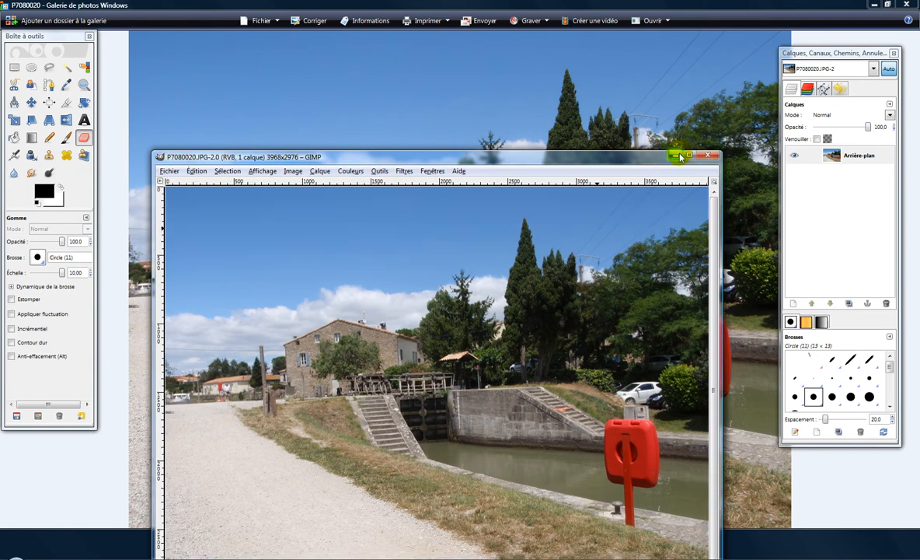
left_click(678, 154)
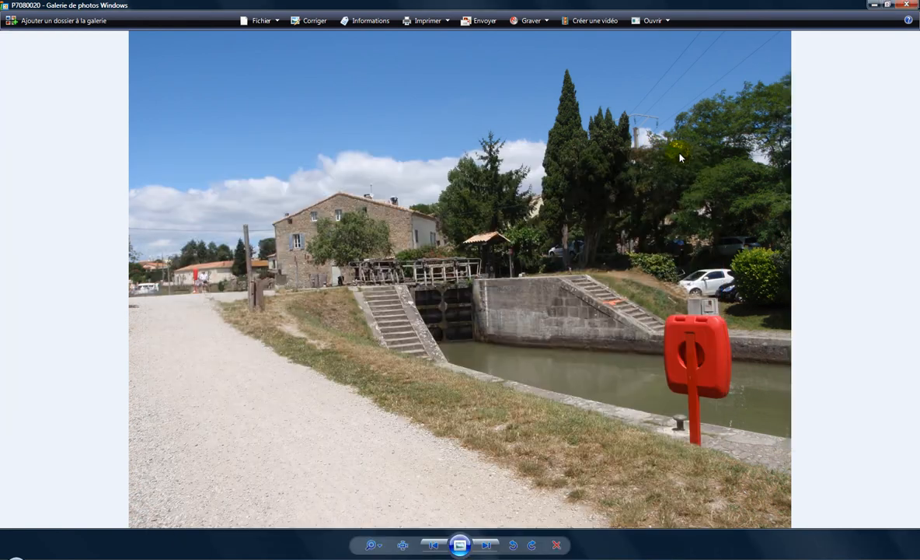
left_click(326, 558)
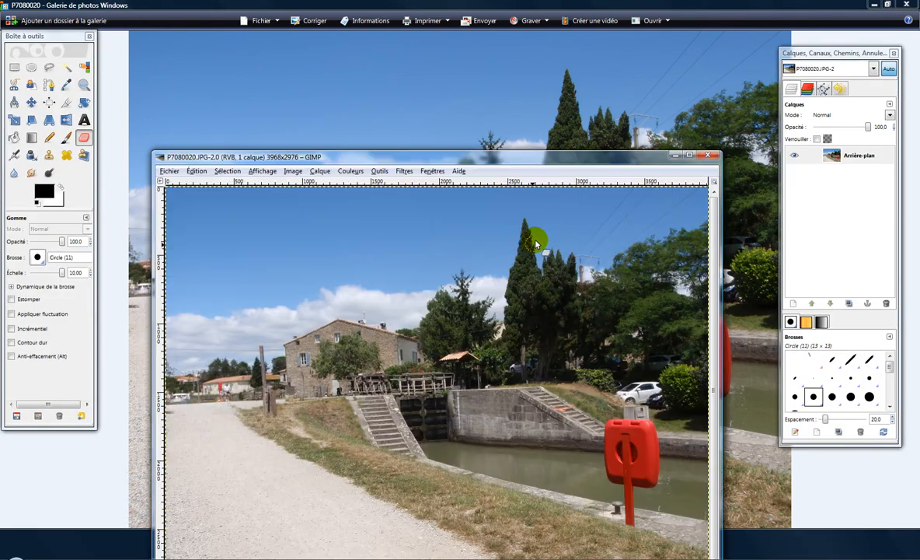
left_click(690, 156)
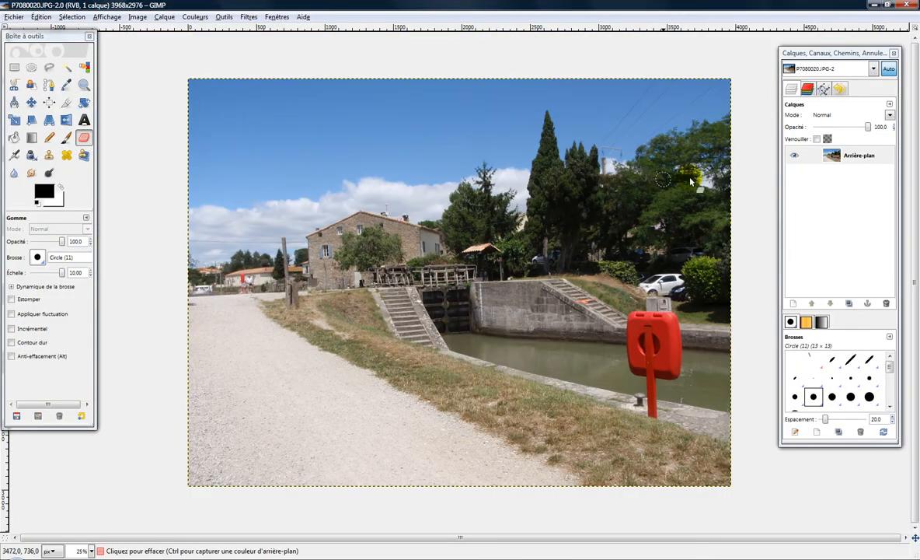
Duplicate the Arrière-plan layer
left_click(851, 155)
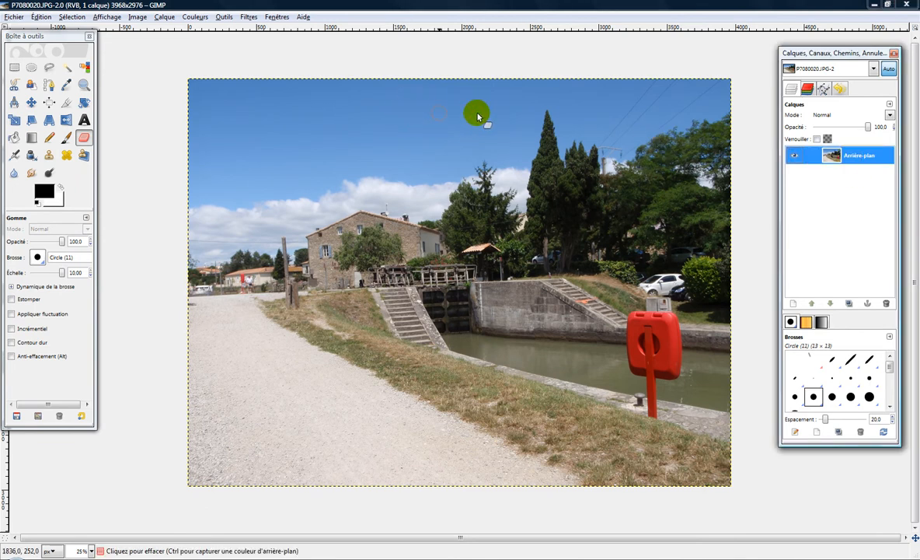
double_click(861, 154)
left_click(834, 161)
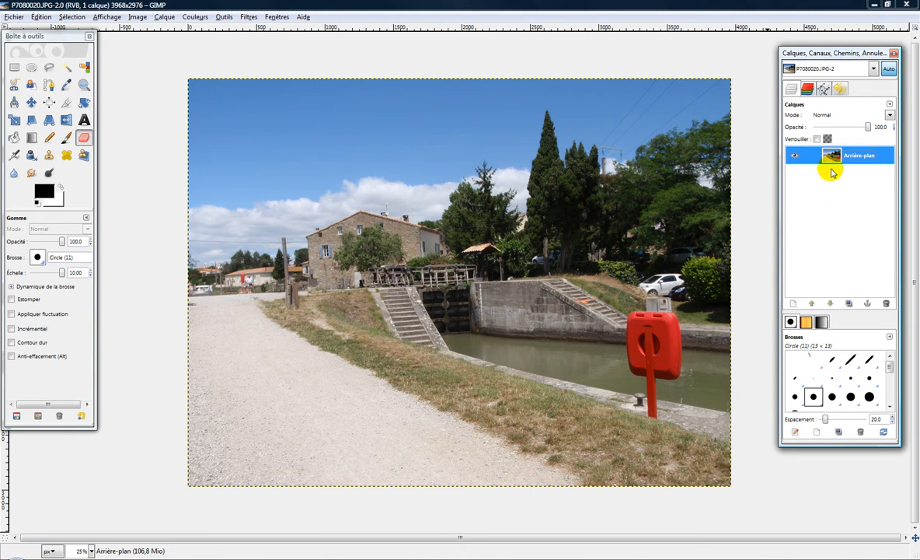
left_click(851, 303)
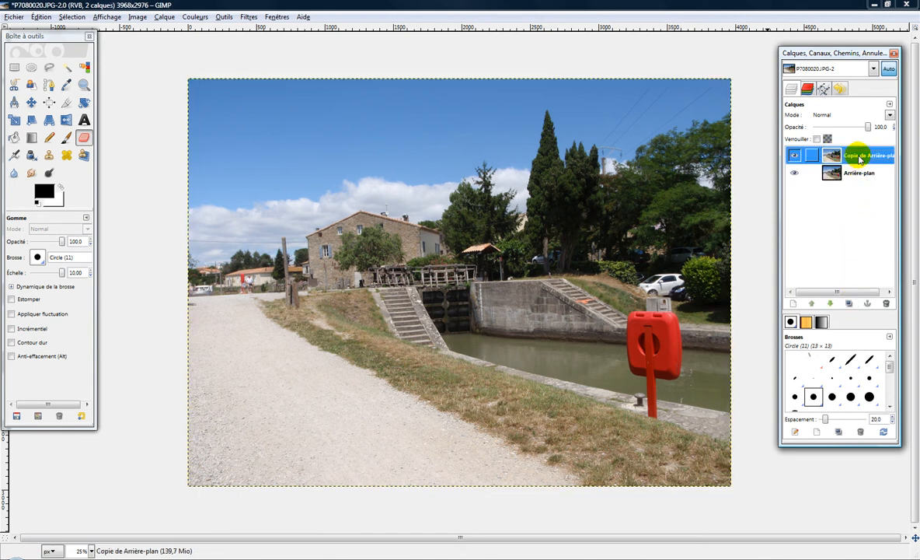
Desaturate the background copy using the Clarté option, then toggle its visibility off and on to compare it with the colour original
left_click(195, 17)
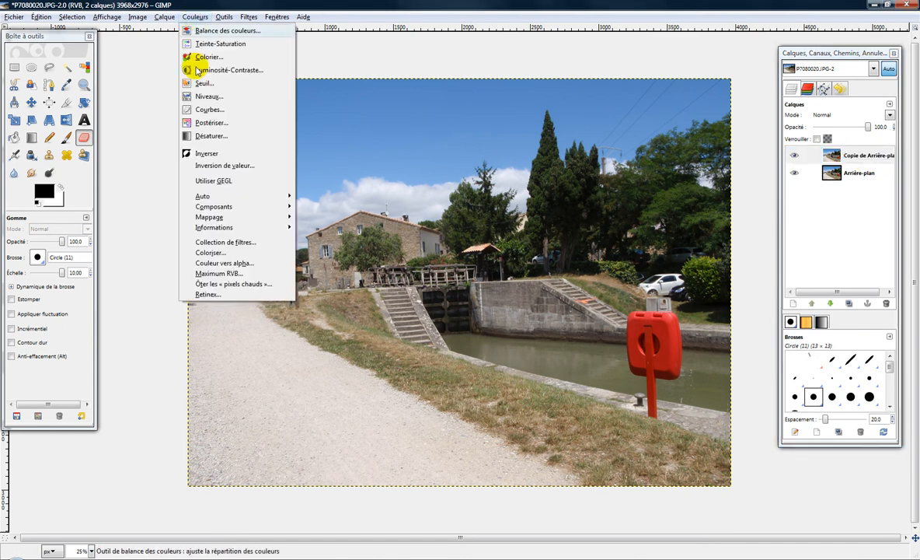
left_click(193, 134)
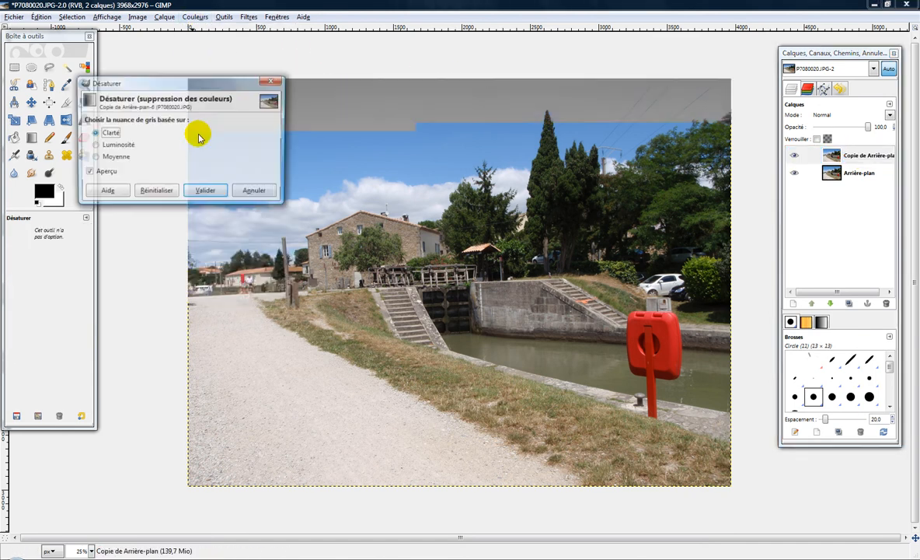
left_click(204, 191)
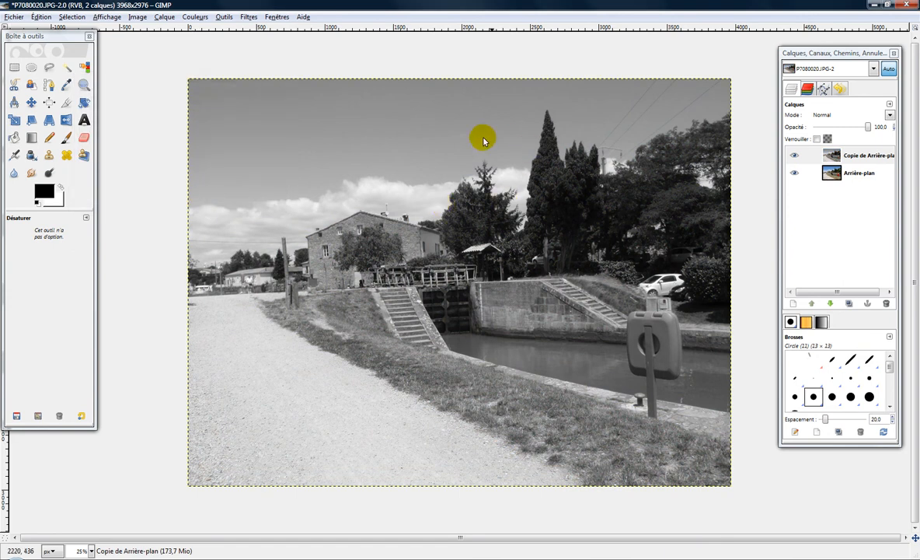
left_click(795, 156)
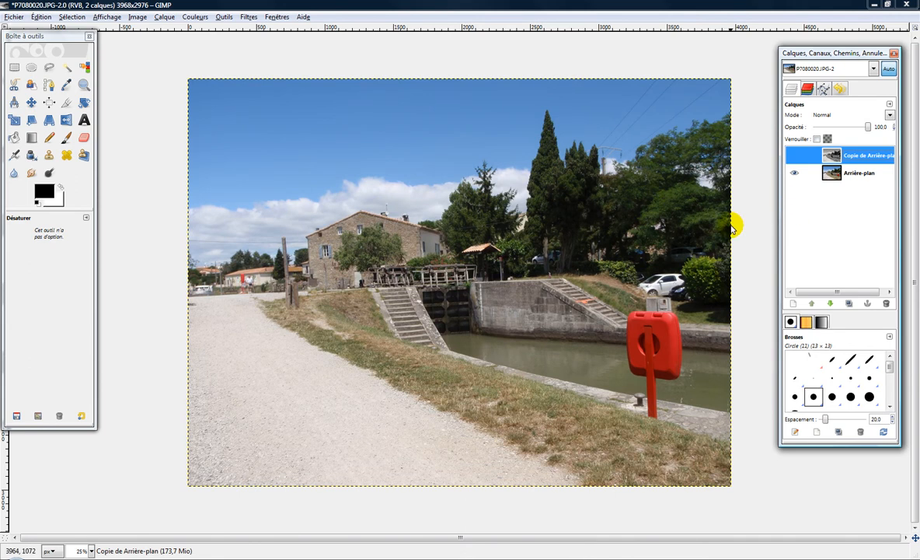
left_click(795, 157)
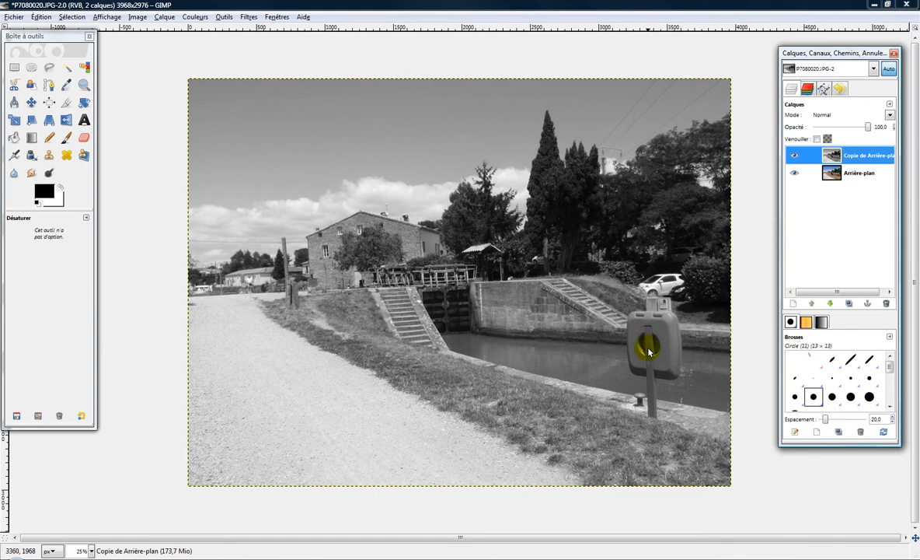
Try to erase the lifebuoy box on the desaturated copy with the Eraser, then undo the stroke
left_click(84, 137)
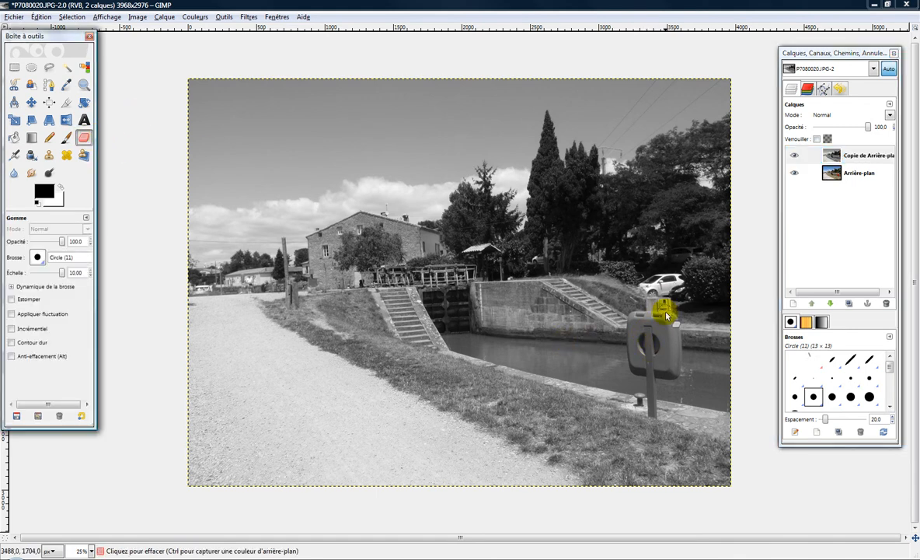
mouse_move(647, 323)
left_mouse_down()
mouse_move(658, 325)
mouse_move(642, 322)
mouse_move(637, 345)
mouse_move(657, 357)
mouse_move(668, 323)
mouse_move(673, 340)
left_mouse_up()
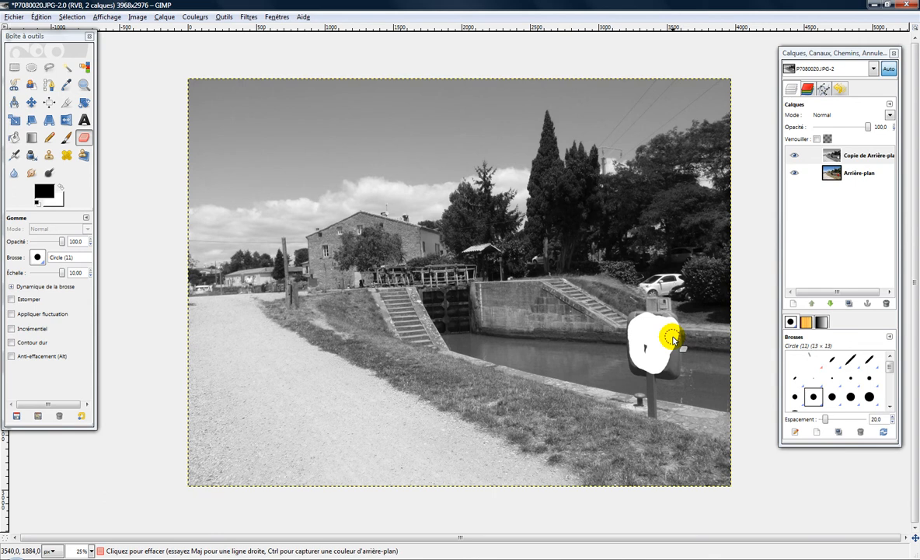
key("ctrl+z")
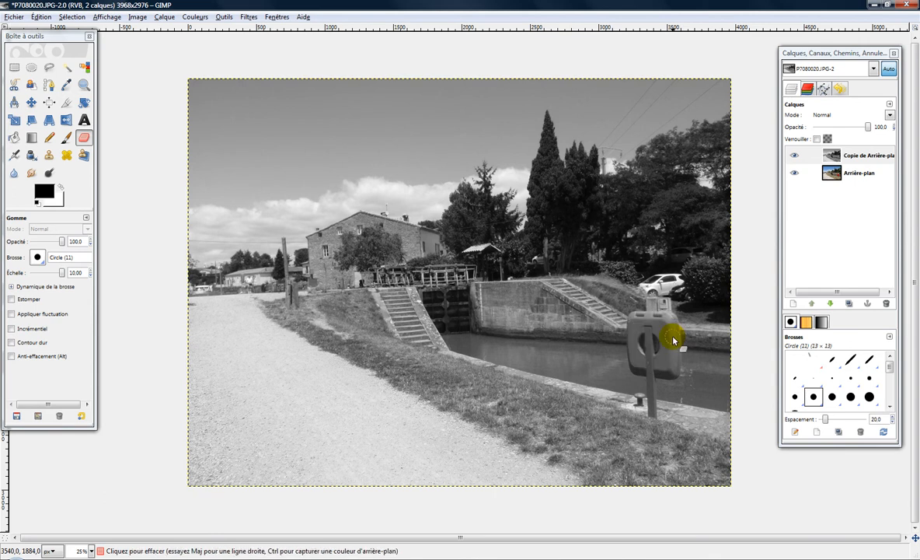
Add an alpha channel to the desaturated background copy
left_click(865, 159)
right_click(861, 158)
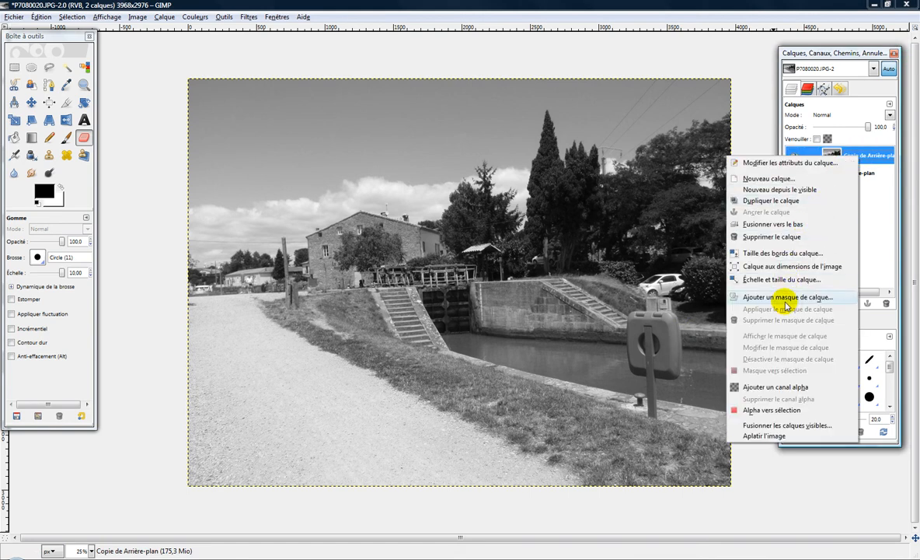
left_click(791, 389)
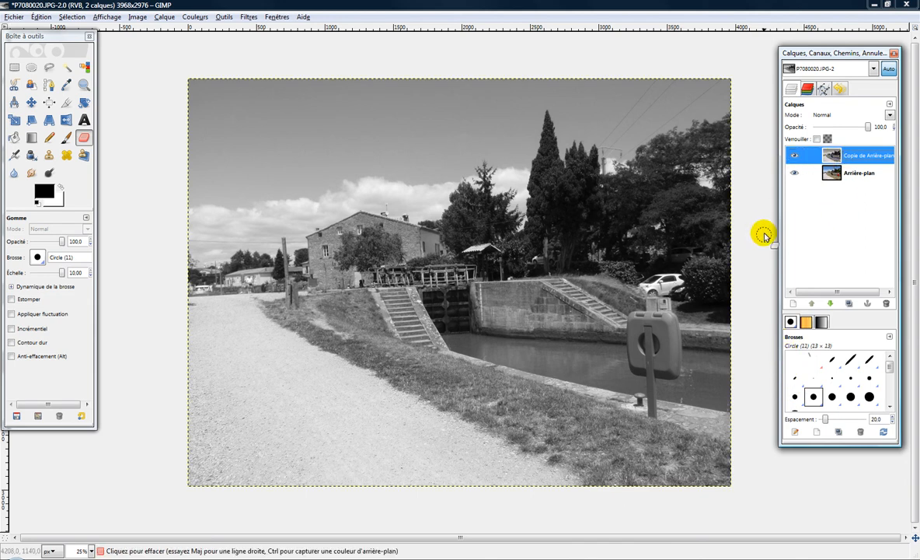
Erase the lifebuoy box and its post on the desaturated copy to reveal the red from the layer below
left_click(661, 325)
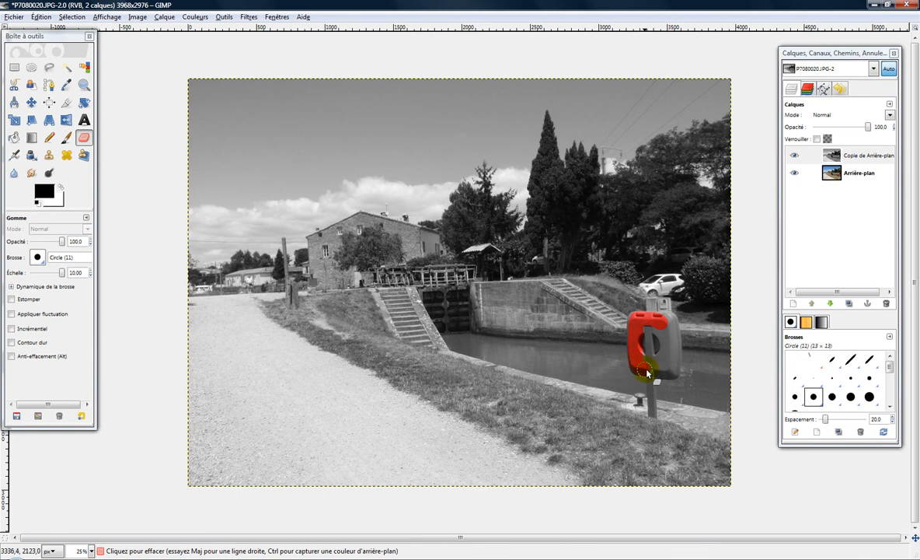
left_click_drag(675, 374, 667, 319)
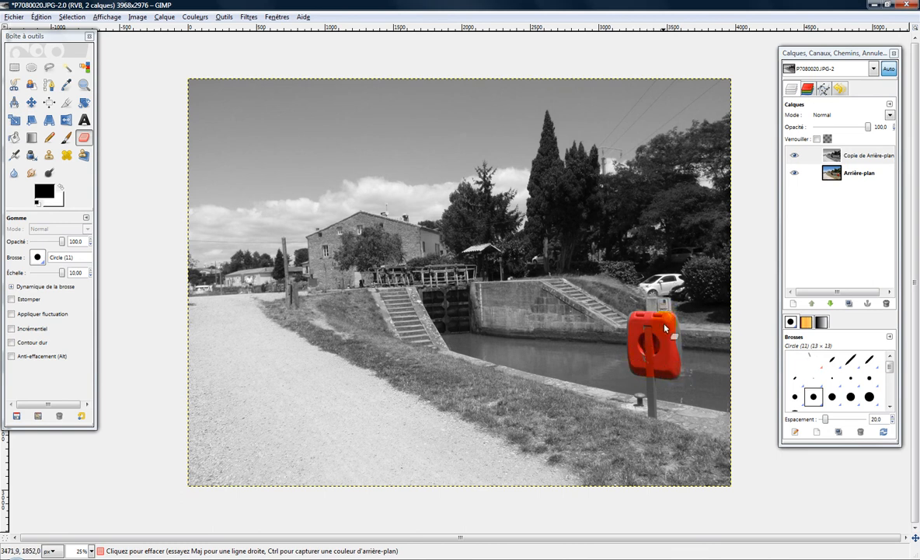
left_click_drag(653, 378, 658, 423)
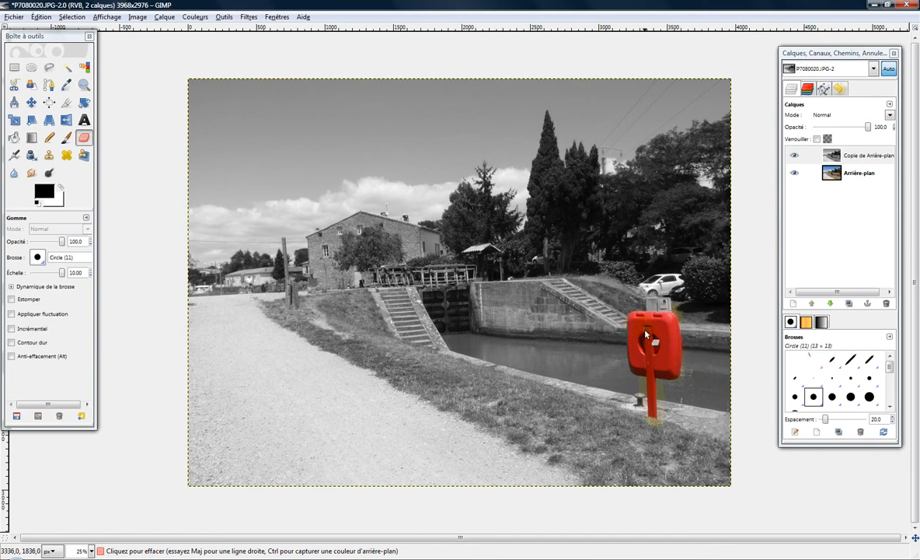
left_click(14, 16)
left_click(31, 117)
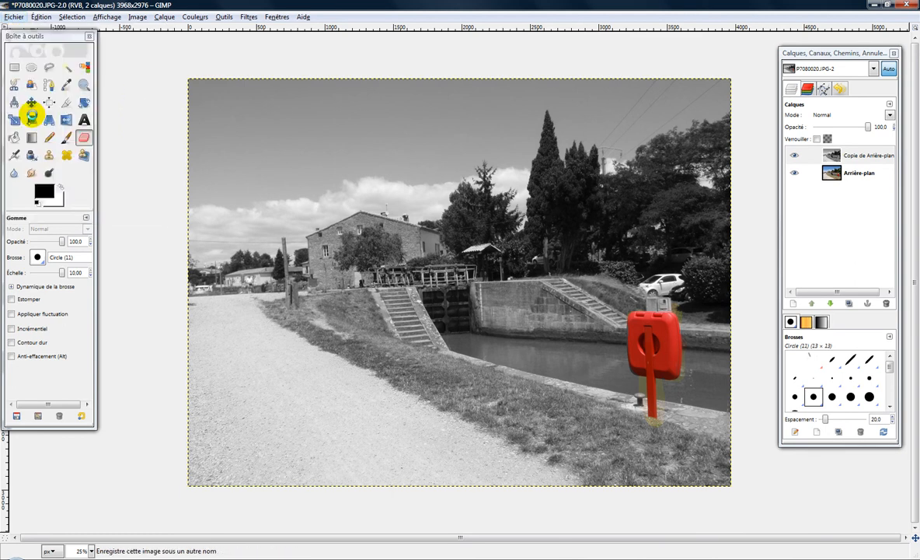
left_click(237, 147)
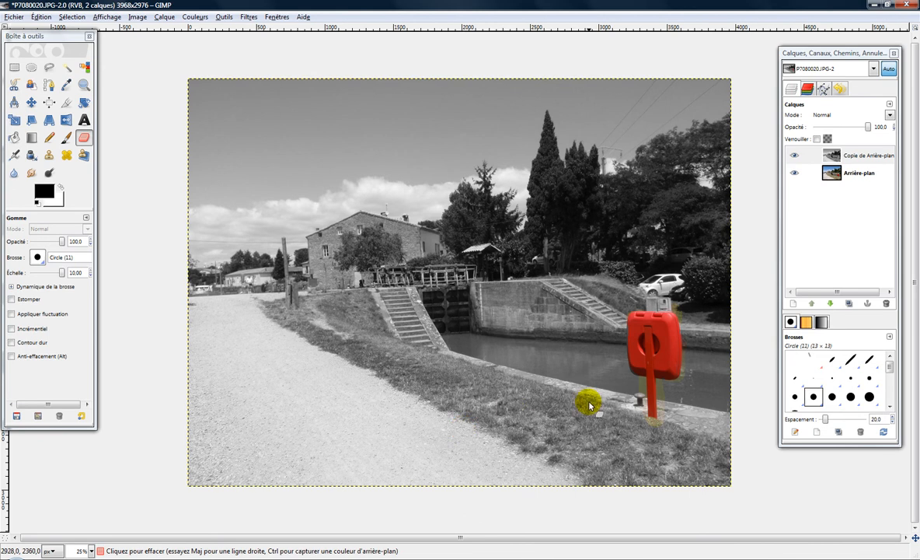
Set the Eraser scale to 1.84 and erase the grey remnants along the lifebuoy box's lower-left edge
scroll(717, 407, "up", 3)
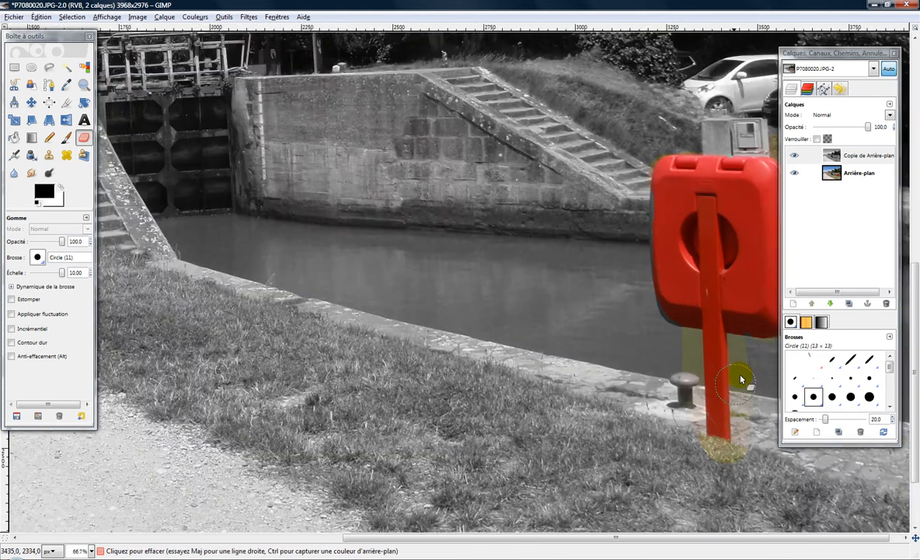
left_click_drag(758, 536, 799, 535)
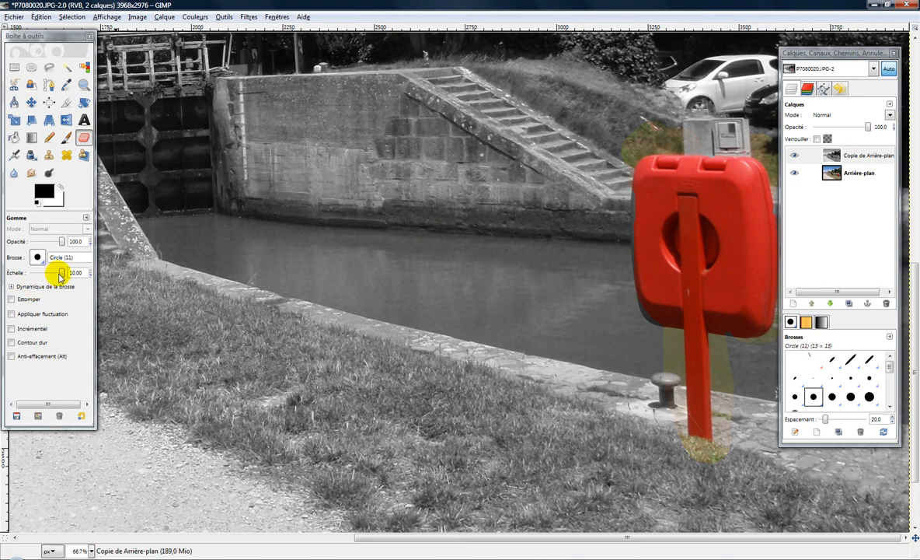
left_click_drag(62, 273, 55, 273)
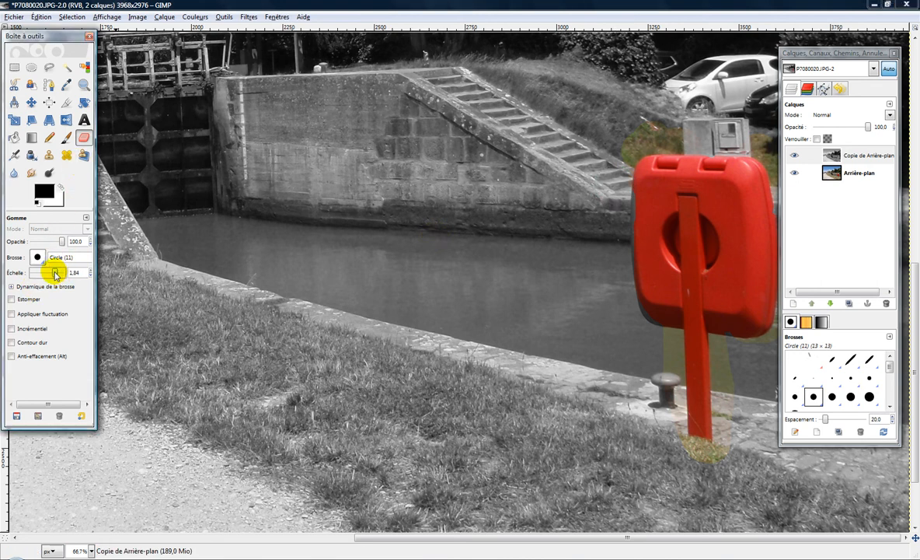
left_click_drag(645, 309, 658, 323)
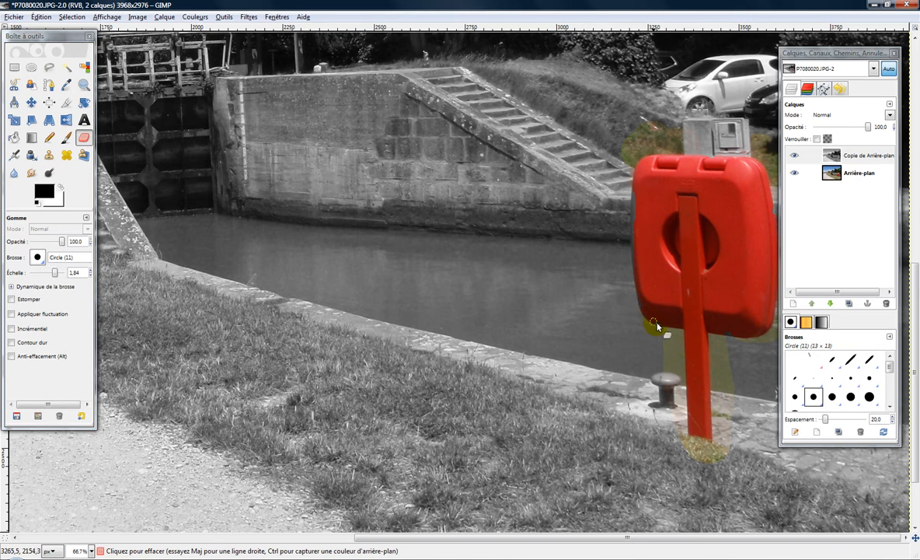
Undo the erasing on the lifebuoy box and erase one thin stroke along its left side
key("ctrl")
key("ctrl+z")
key("ctrl+z")
mouse_move(652, 183)
left_mouse_down()
mouse_move(646, 217)
mouse_move(656, 285)
left_mouse_up()
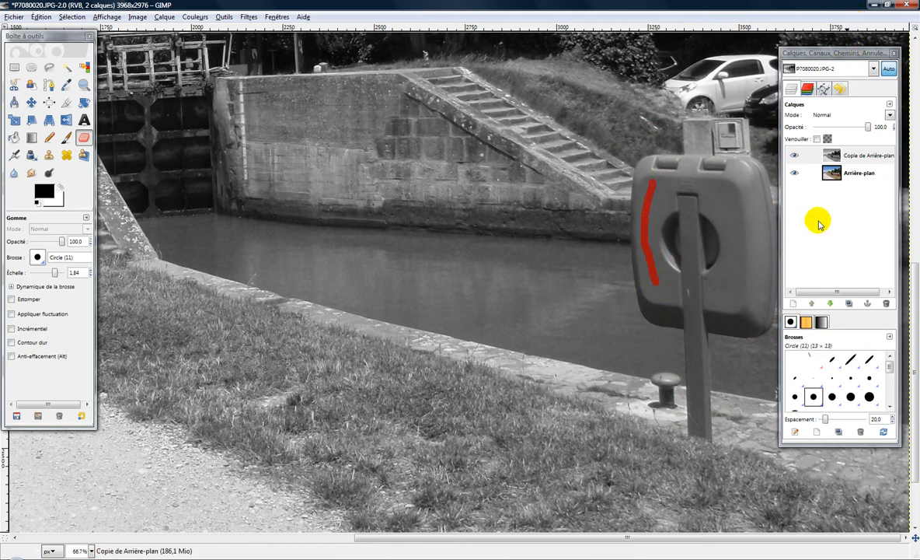
Delete the desaturated background copy layer
left_click(830, 153)
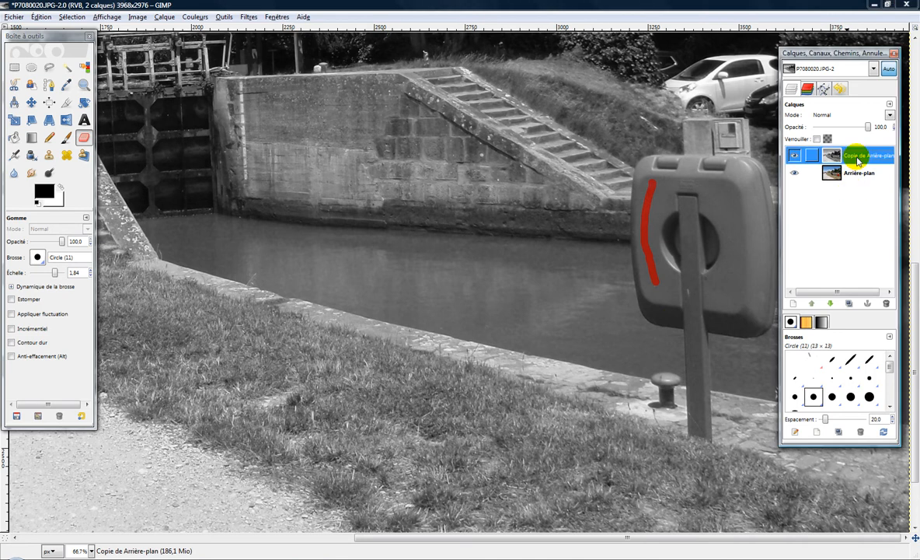
left_click(886, 303)
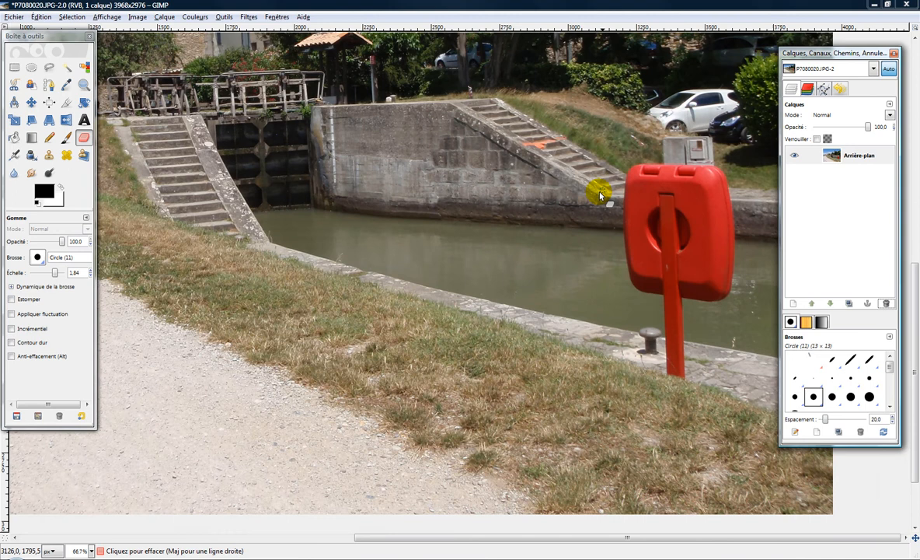
scroll(599, 195, "down", 3)
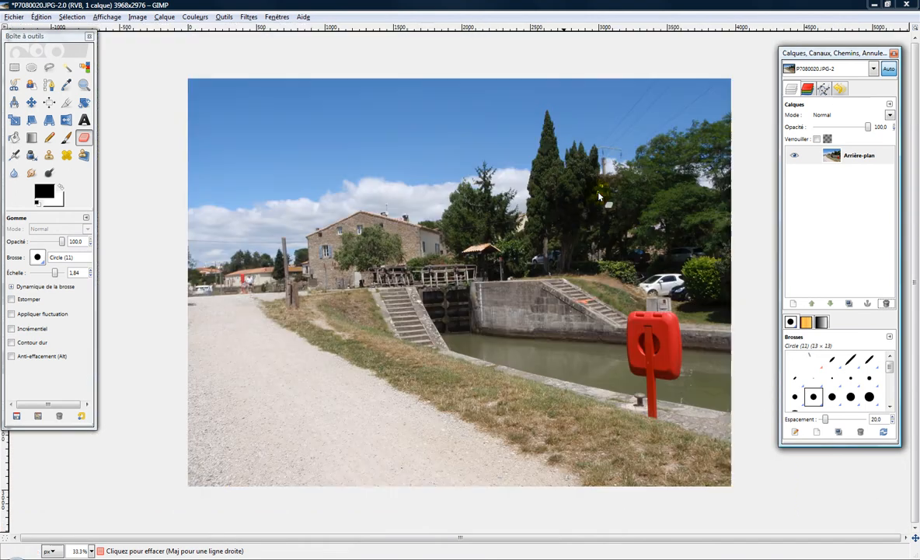
Duplicate the Arrière-plan layer and desaturate the copy using the Clarté option
left_click(855, 156)
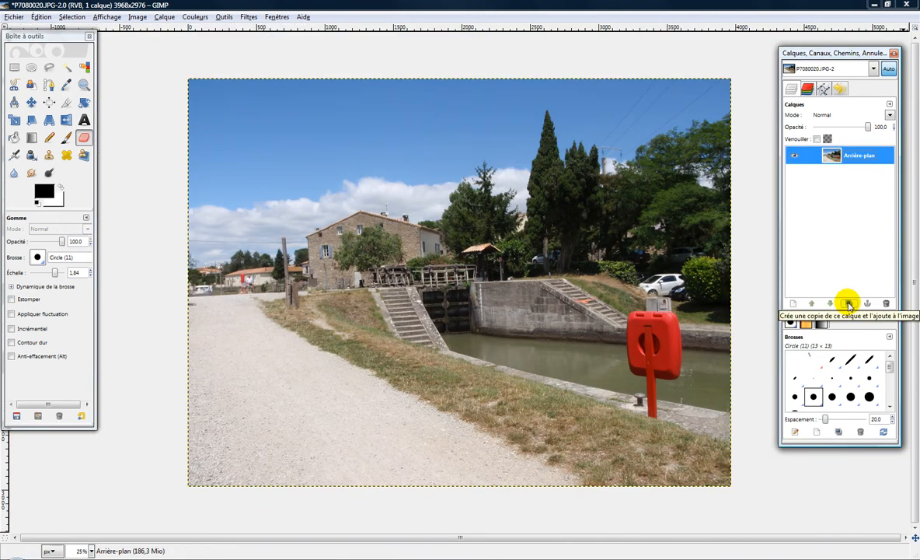
left_click(849, 304)
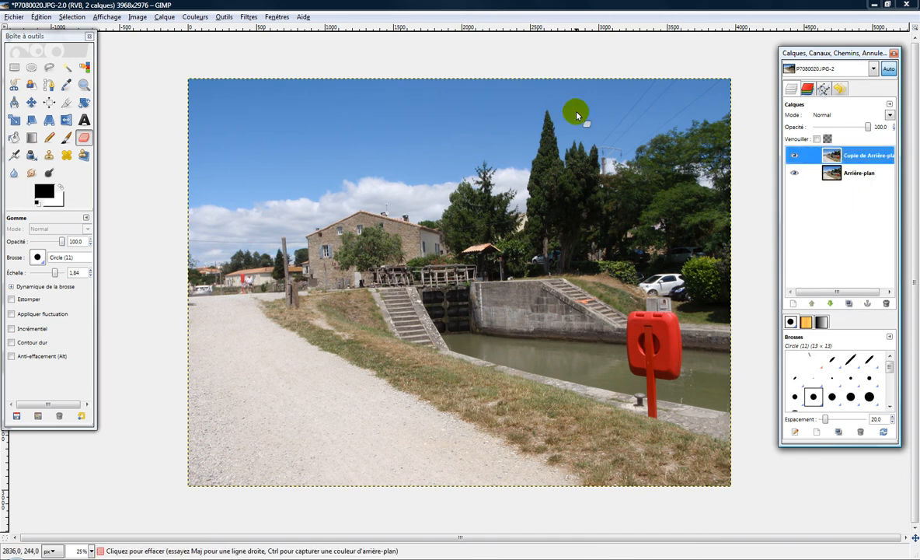
left_click(192, 16)
left_click(200, 137)
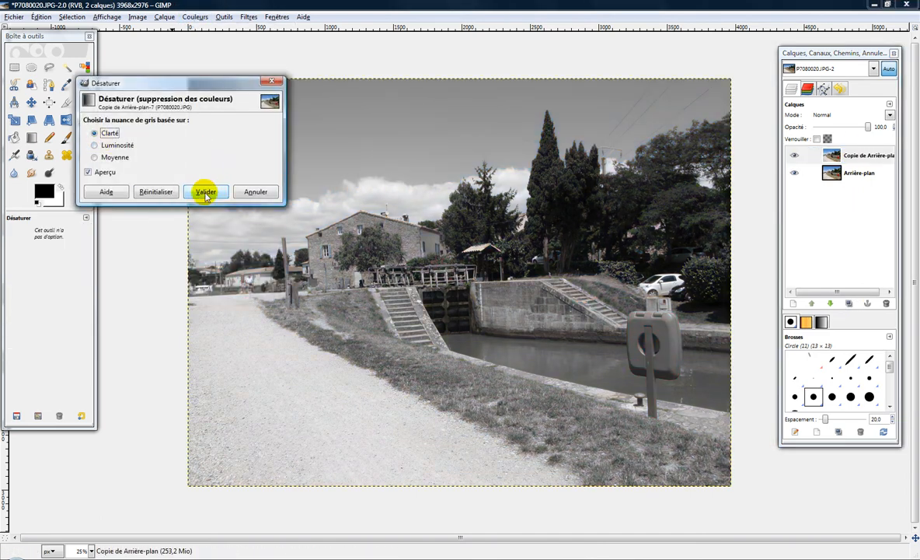
left_click(206, 193)
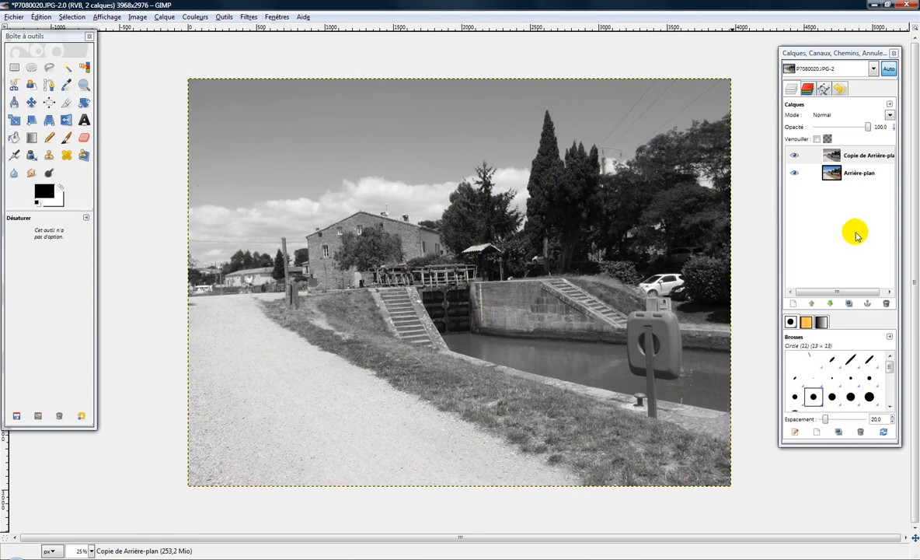
Add a layer mask initialised to Blanc (opacité complète) to the desaturated Copie de Arrière-plan layer
left_click(858, 156)
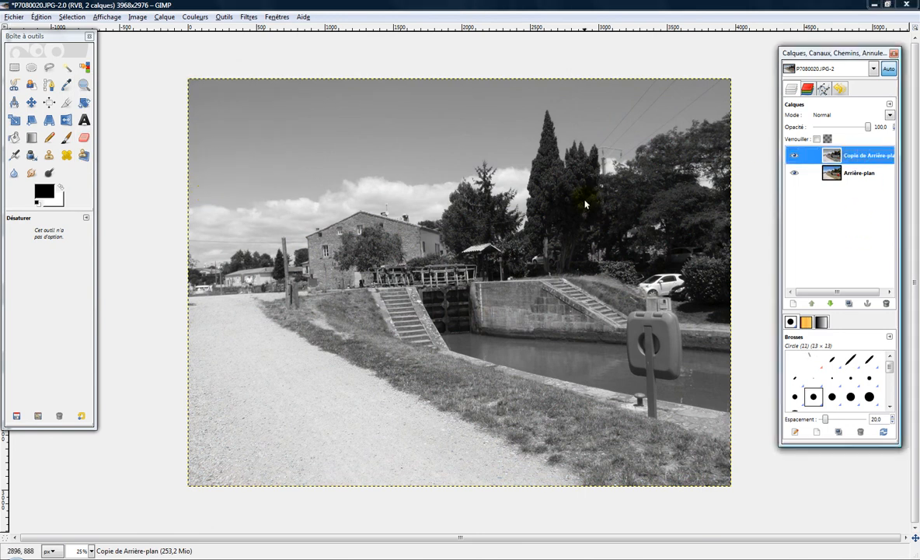
left_click(851, 154)
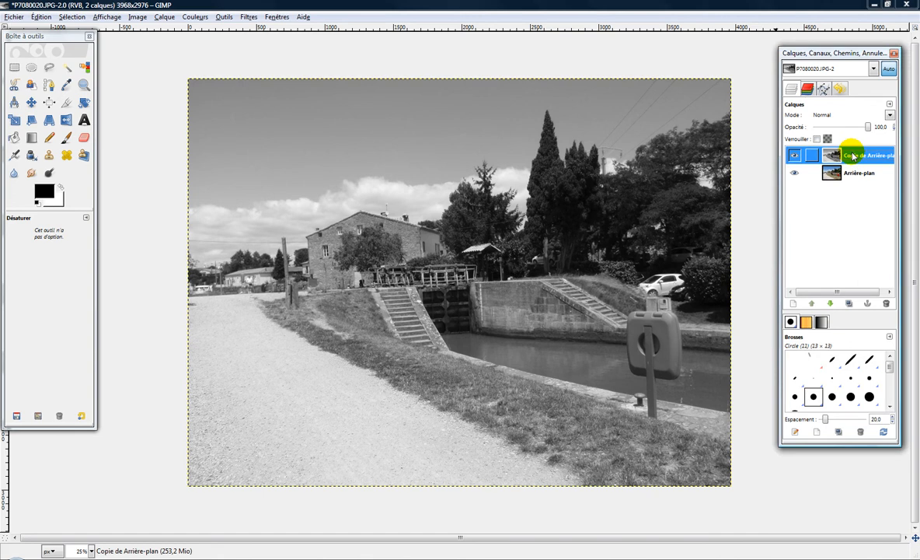
right_click(853, 156)
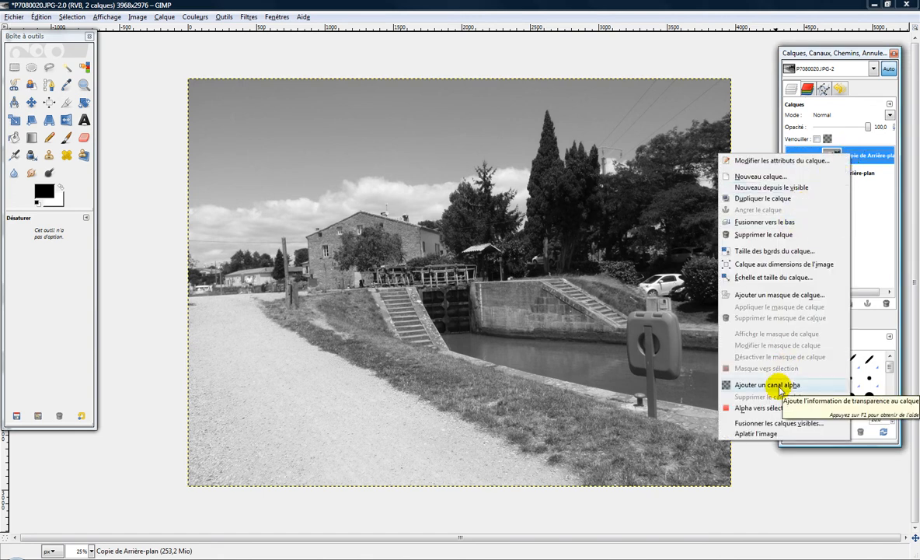
left_click(777, 295)
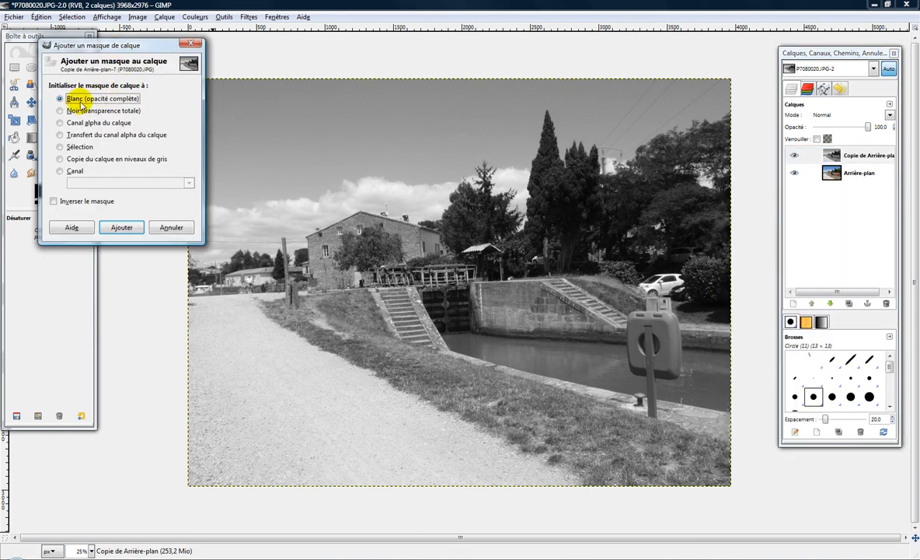
left_click(123, 229)
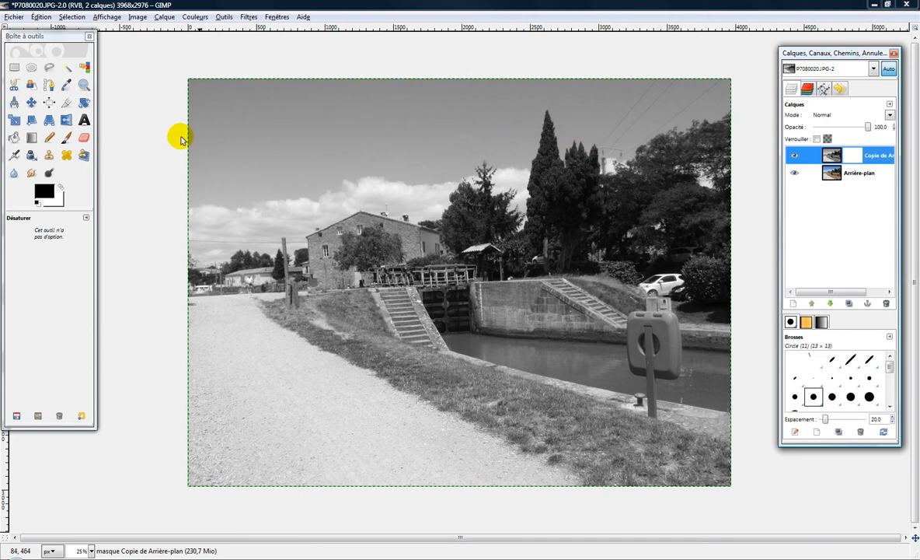
Paint a short black Paintbrush stroke on the mask over the upper part of the lifebuoy box
left_click(66, 139)
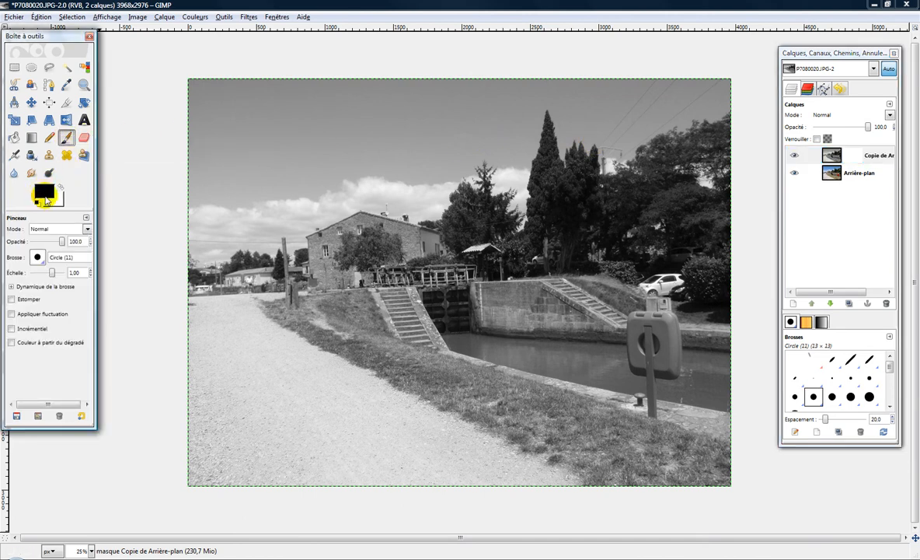
left_click(61, 187)
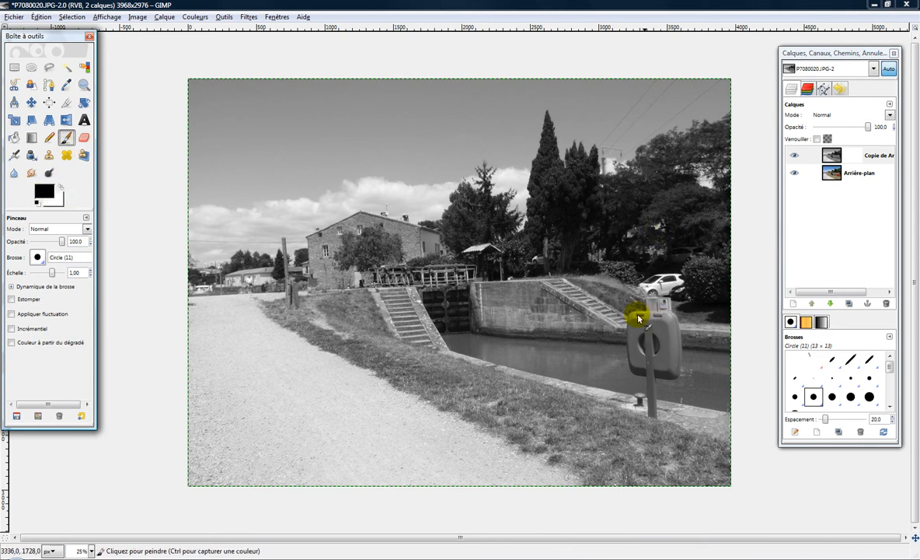
left_click_drag(642, 321, 643, 331)
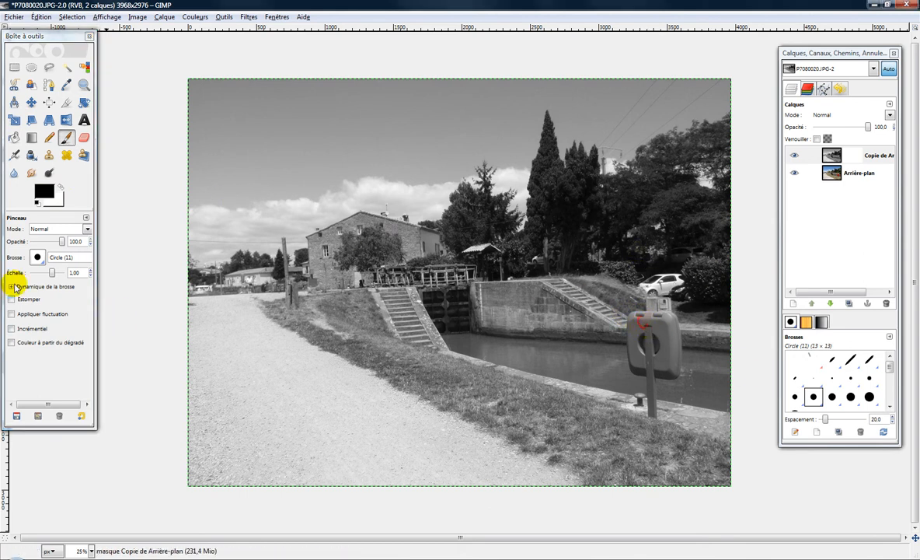
Set the brush scale to 10.00, paint the mask black over the whole lifebuoy box and post, and compare with the copy layer hidden
left_click_drag(55, 274, 70, 268)
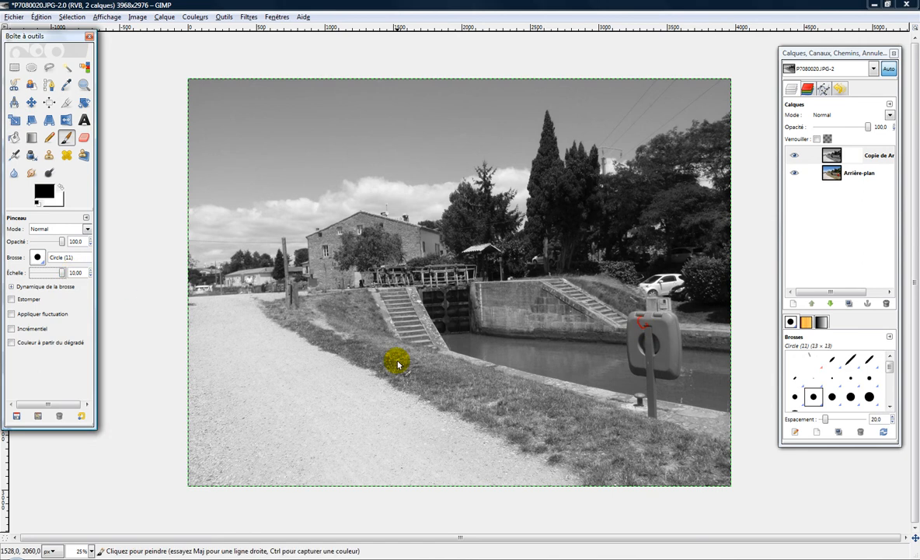
left_click_drag(642, 331, 666, 323)
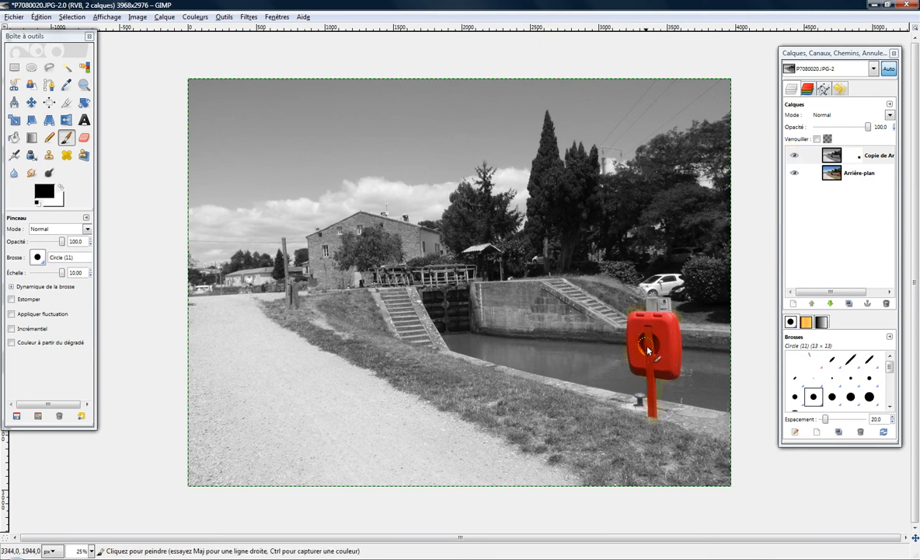
left_click(795, 155)
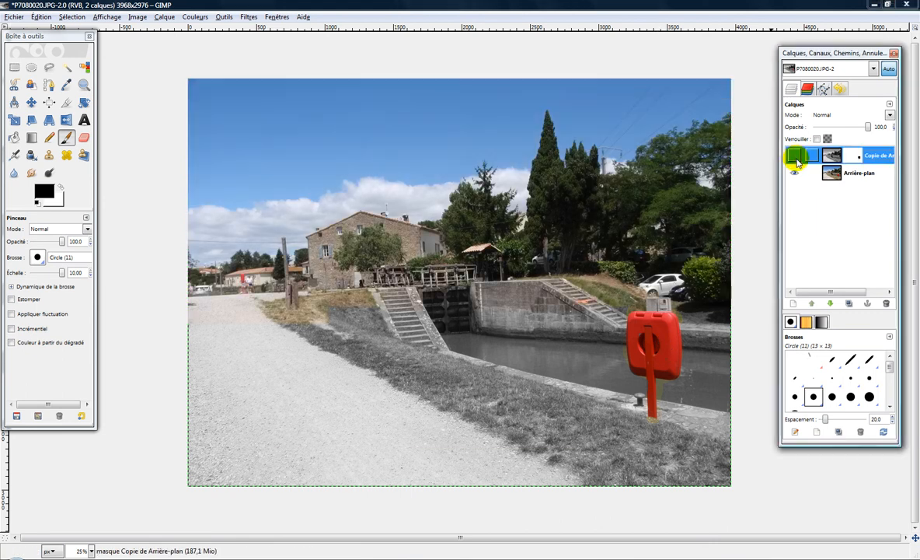
left_click(795, 156)
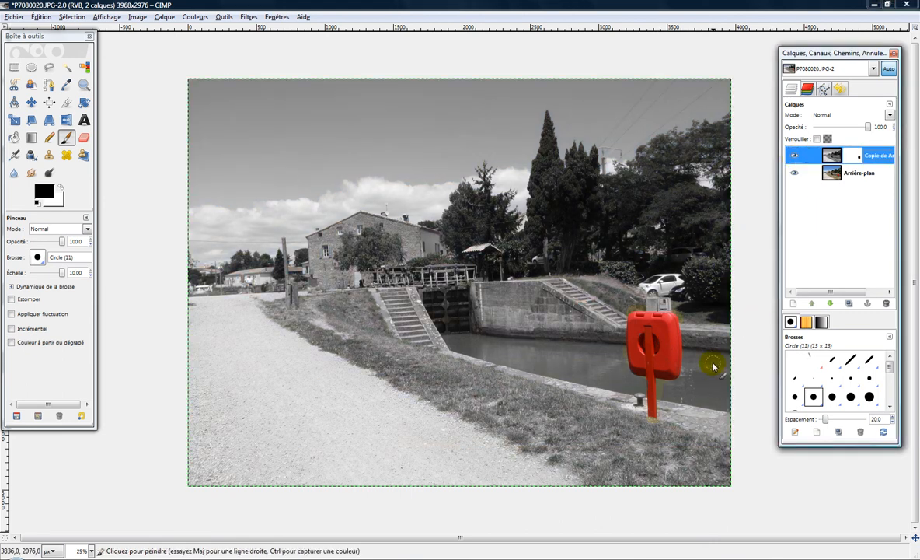
Make white the foreground colour and paint the mask over the coloured spill around the top corners of the lifebuoy box
scroll(714, 367, "up", 5, "ctrl")
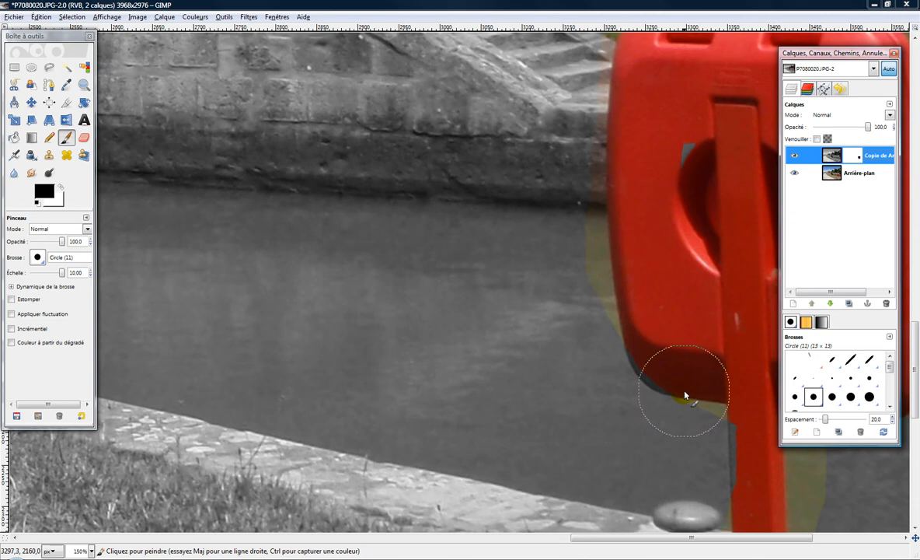
scroll(685, 395, "up", 5)
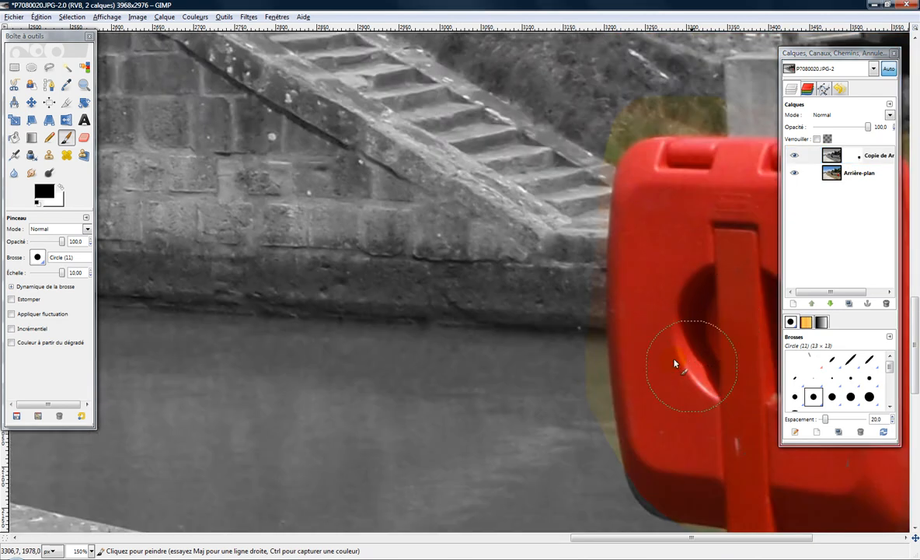
scroll(667, 361, "right", 5)
scroll(440, 367, "down", 3)
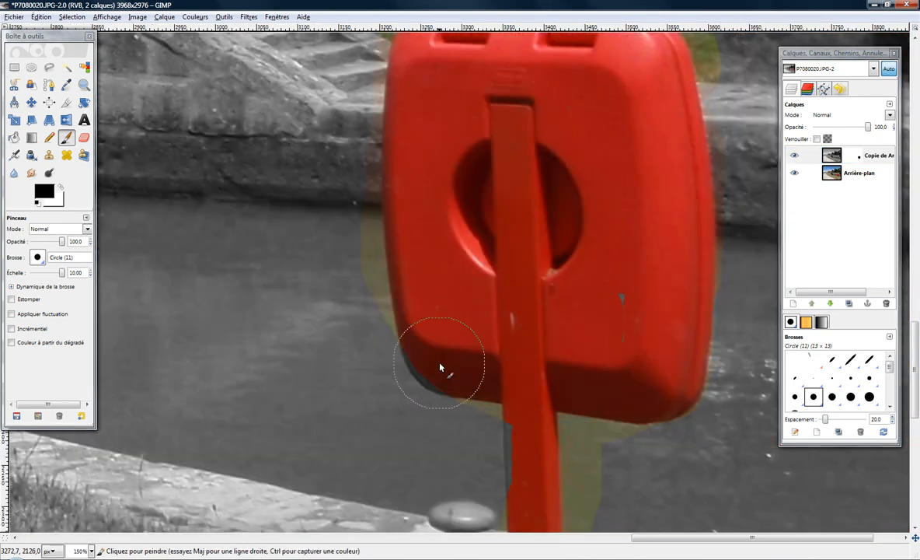
left_click(62, 185)
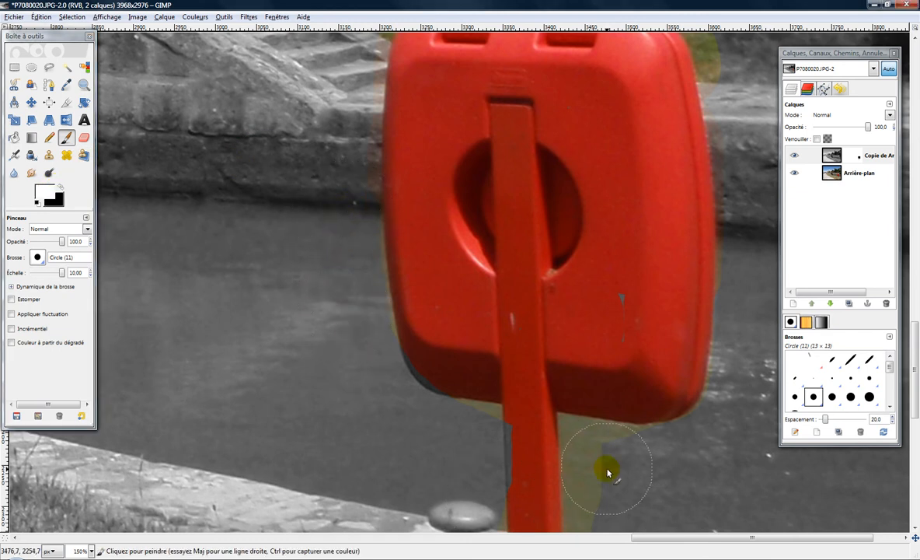
scroll(420, 303, "up", 5)
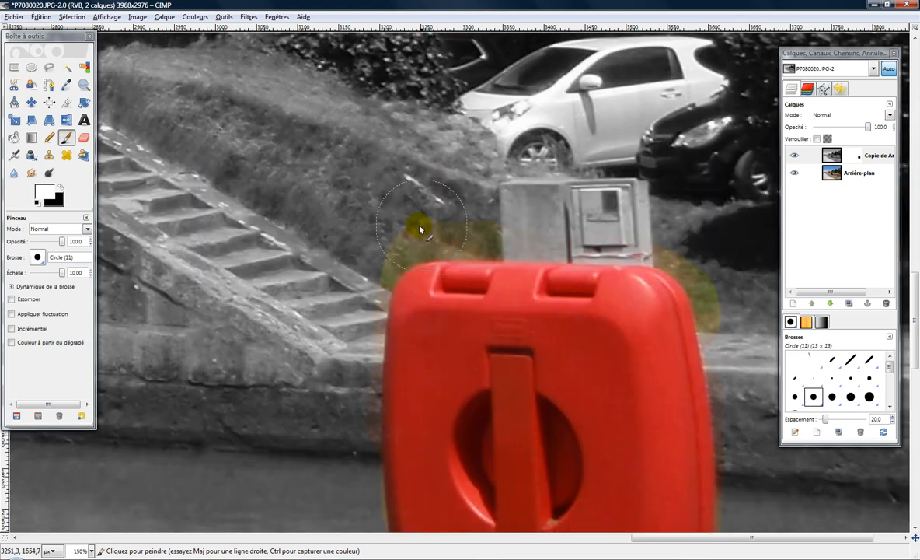
mouse_move(394, 228)
left_mouse_down()
mouse_move(412, 216)
mouse_move(456, 220)
mouse_move(386, 214)
mouse_move(372, 240)
mouse_move(534, 169)
left_mouse_up()
mouse_move(719, 233)
left_mouse_down()
mouse_move(685, 238)
mouse_move(731, 286)
mouse_move(699, 258)
left_mouse_up()
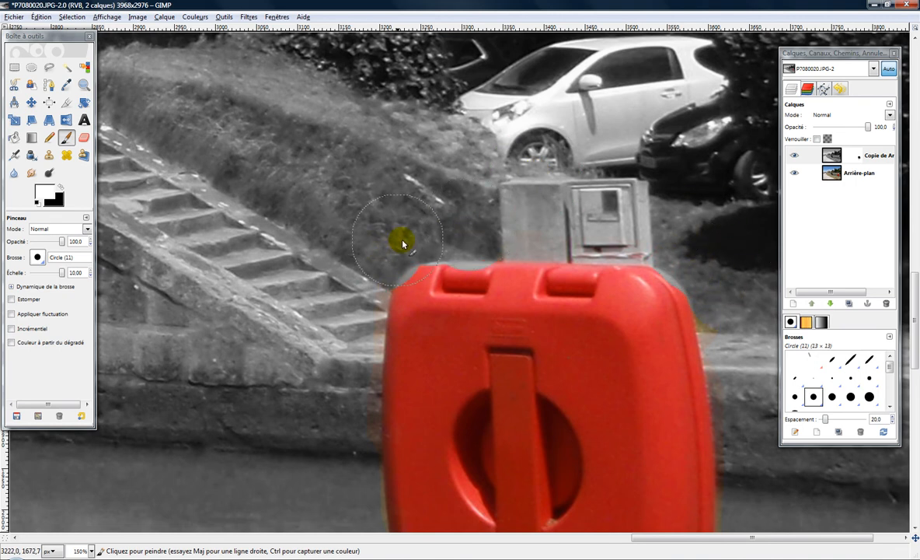
Paint the mask black over the grass beside the box's upper-left corner and cover it again with white
scroll(253, 236, "down", 4)
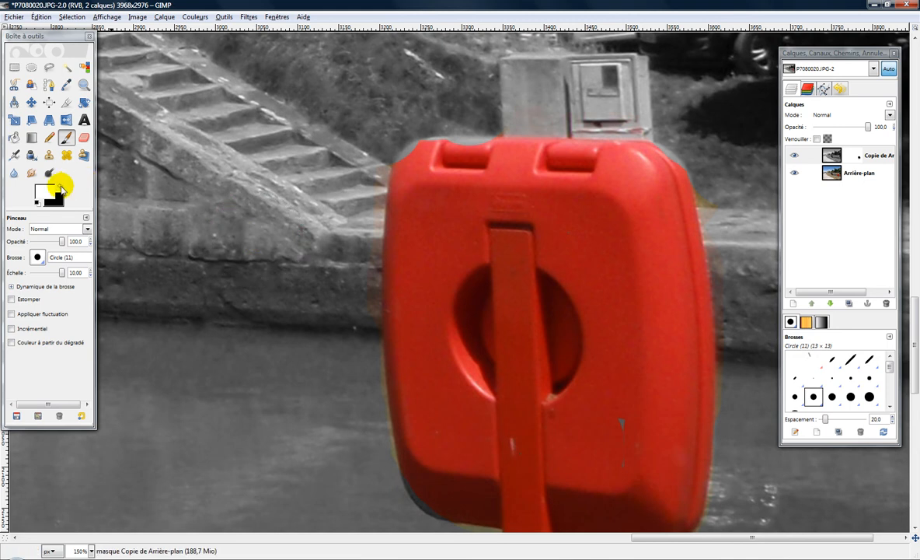
left_click(61, 185)
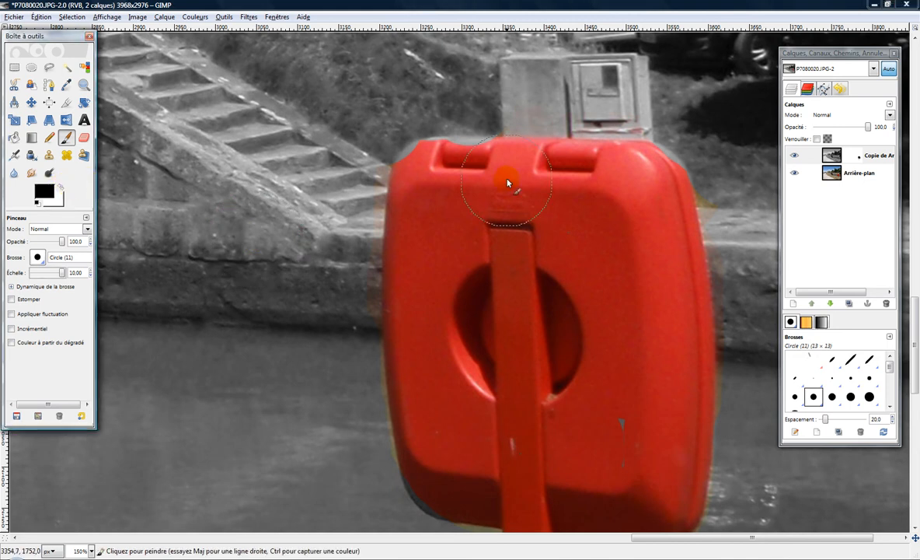
left_click(61, 186)
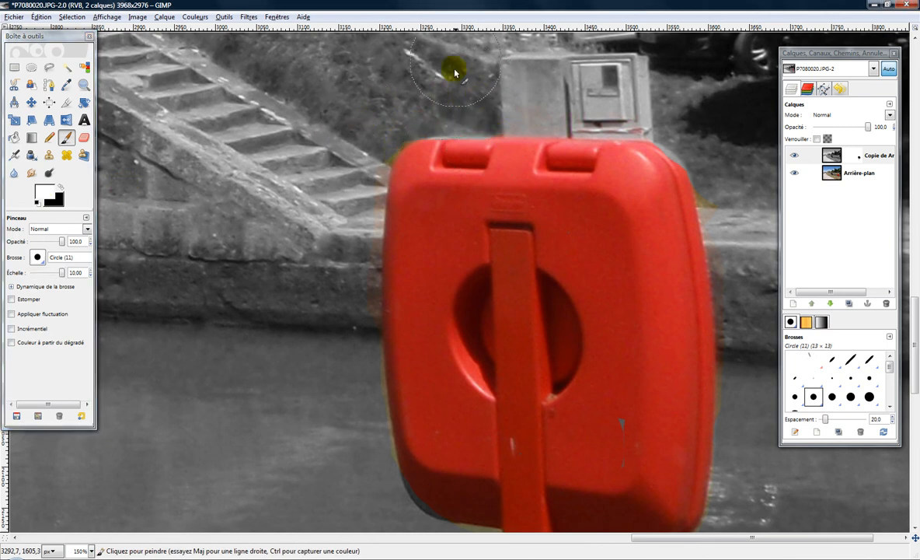
Paint the mask white over the coloured spill beside the post and beneath the box, reducing the brush scale to 1.84
scroll(334, 304, "down", 5)
mouse_move(569, 377)
left_mouse_down()
mouse_move(611, 396)
mouse_move(613, 410)
mouse_move(615, 336)
mouse_move(632, 349)
mouse_move(667, 345)
mouse_move(615, 379)
left_mouse_up()
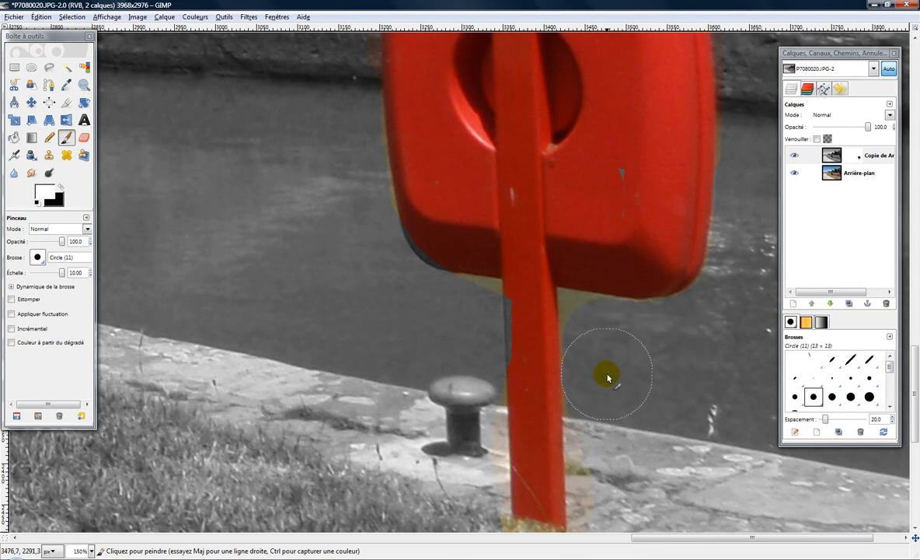
left_click(62, 278)
left_click_drag(61, 276, 42, 274)
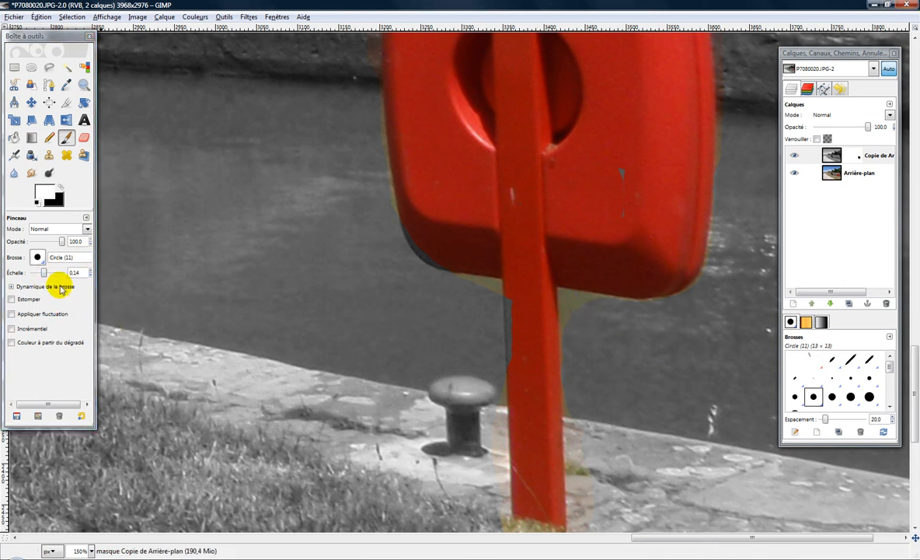
left_click_drag(45, 273, 52, 274)
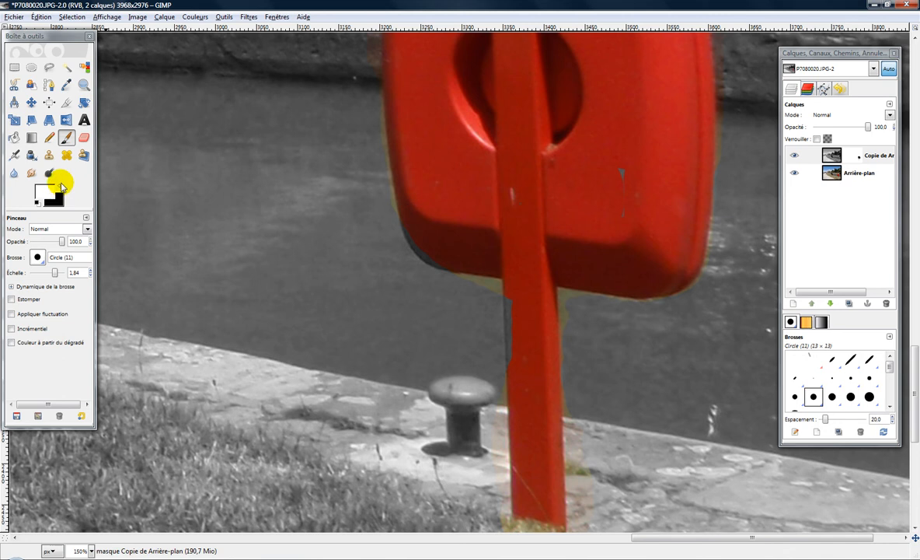
Swap the foreground and background colours back and forth between white and black
left_click(61, 189)
left_click(61, 189)
left_click(62, 189)
left_click(62, 189)
key("x")
key("x")
key("x")
Paint the mask black over the grey specks on the box, its lower-left edge and the post's left edge, alternating with white as needed
key("x")
left_click_drag(622, 167, 633, 201)
key("x")
left_click_drag(621, 166, 631, 205)
key("x")
key("x")
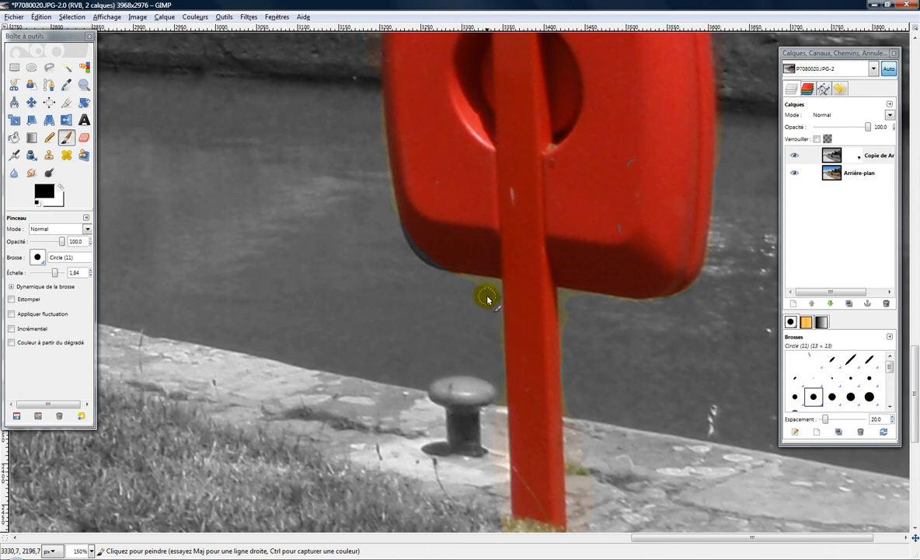
key("x")
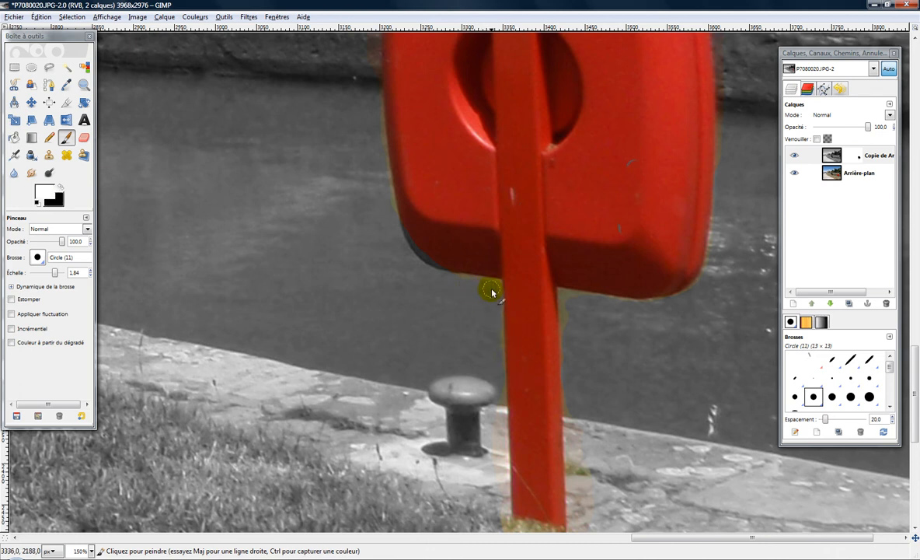
key("x")
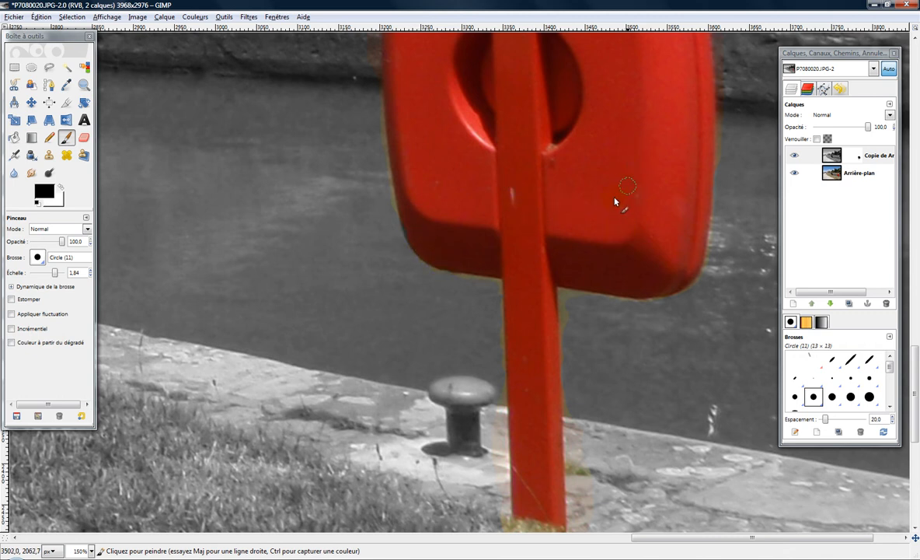
View the whole photo and toggle the masked copy layer's visibility to compare it with the original
scroll(592, 196, "up", 2)
scroll(591, 198, "down", 6)
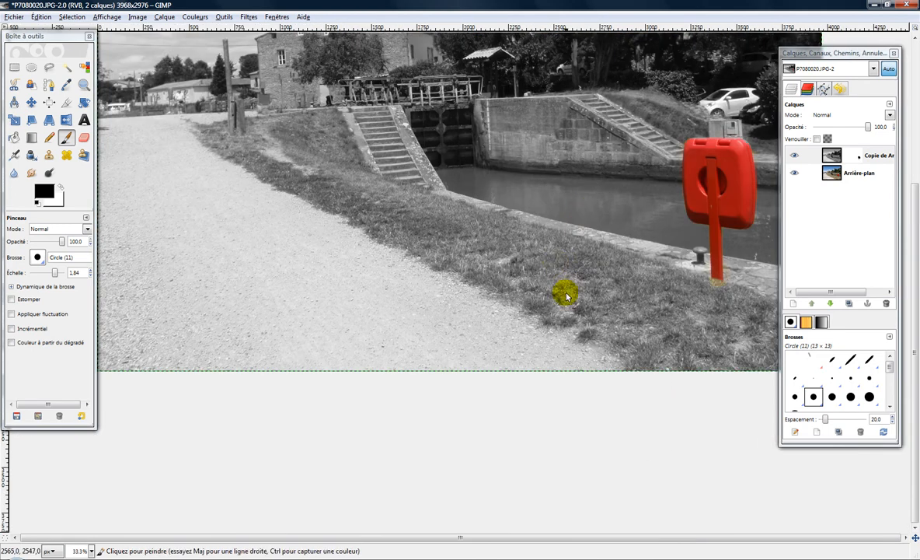
scroll(521, 270, "down", 2)
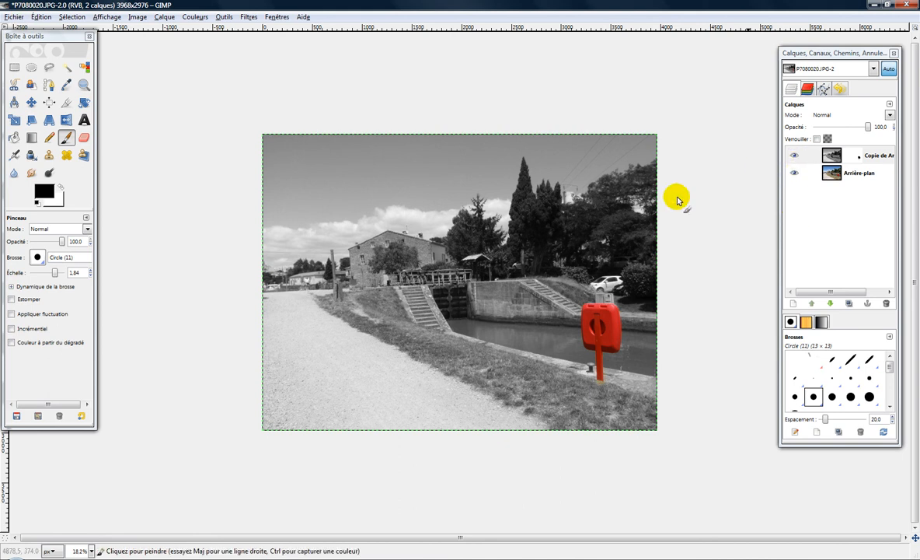
left_click(795, 156)
left_click(795, 156)
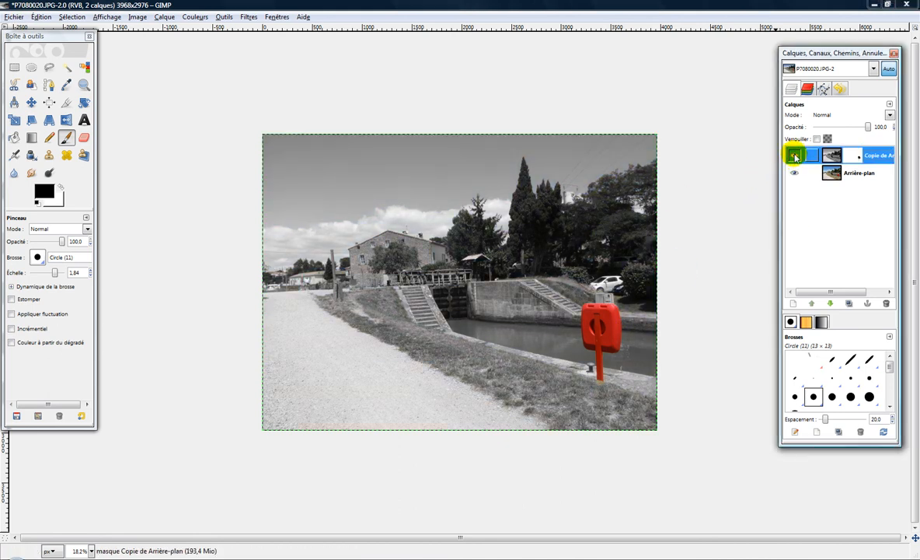
Hide the masked black-and-white copy layer and make the Arrière-plan layer active
left_click(794, 156)
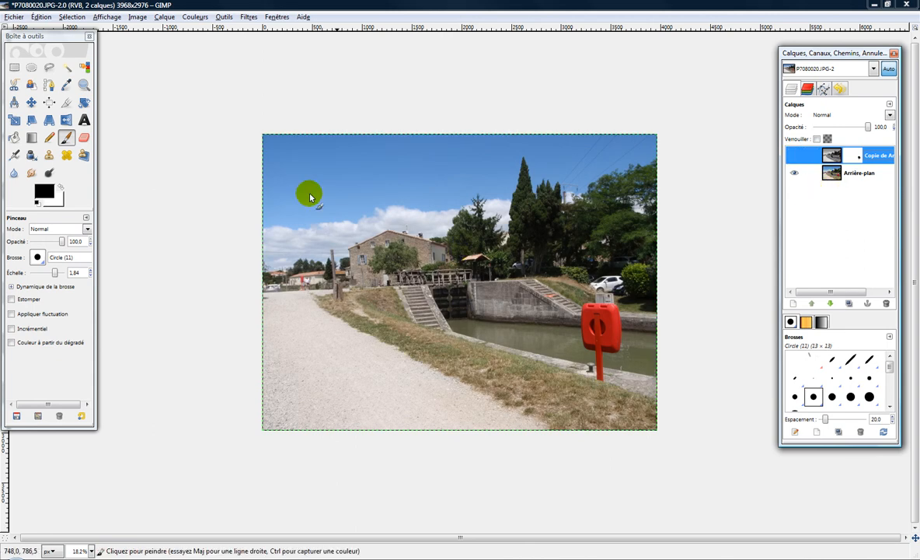
left_click(196, 17)
left_click(812, 221)
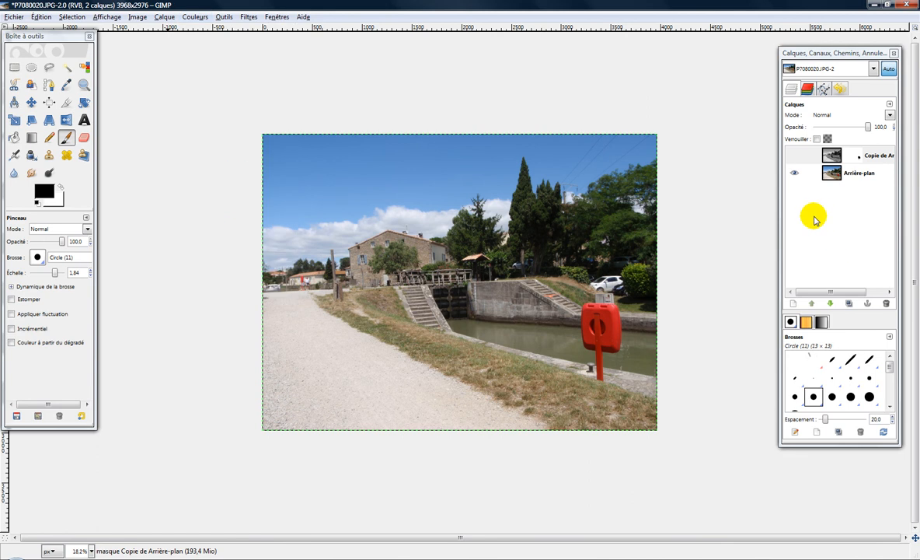
left_click(855, 174)
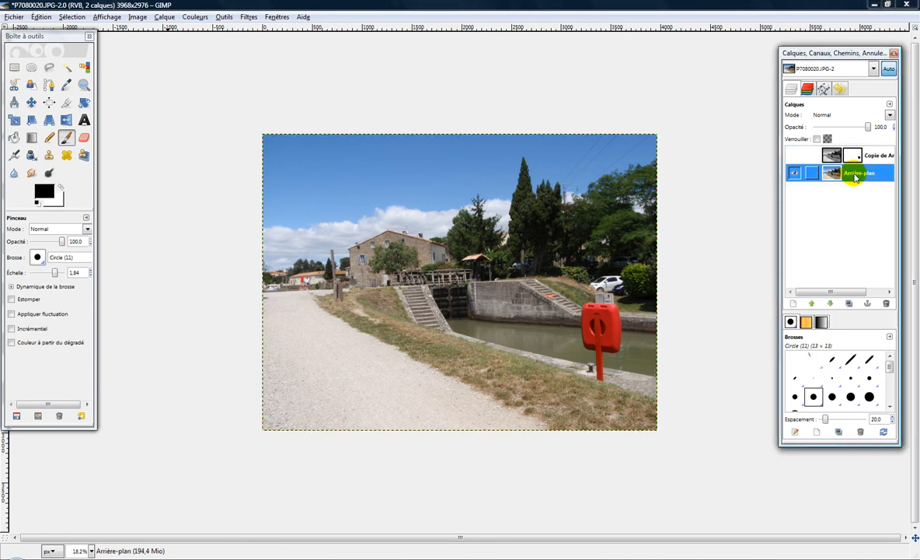
Start a Teinte-Saturation adjustment on the Arrière-plan layer, with red (R) as the primary colour to adjust
left_click(165, 17)
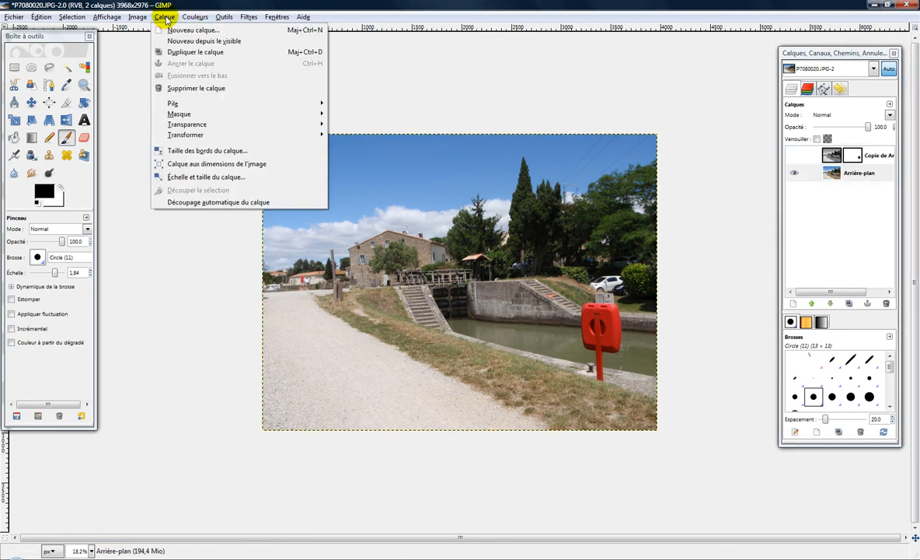
mouse_move(194, 17)
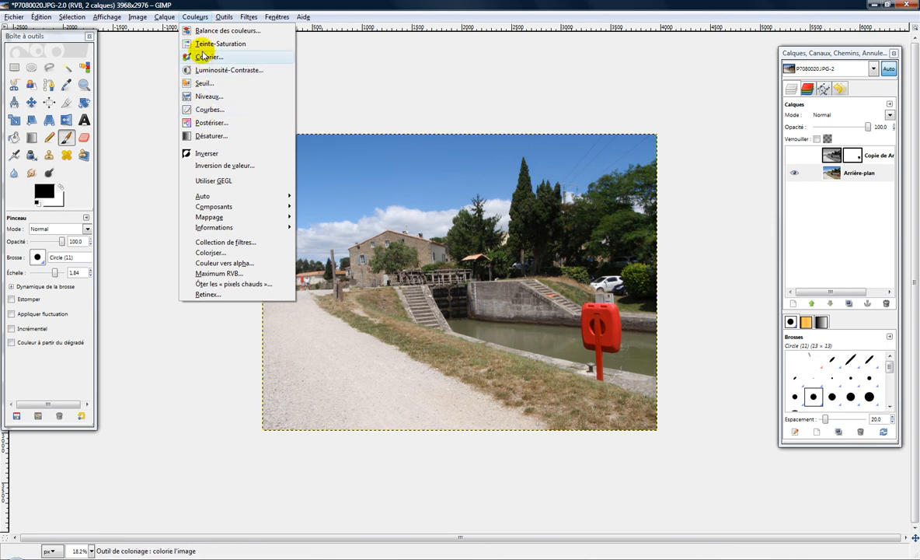
left_click(242, 45)
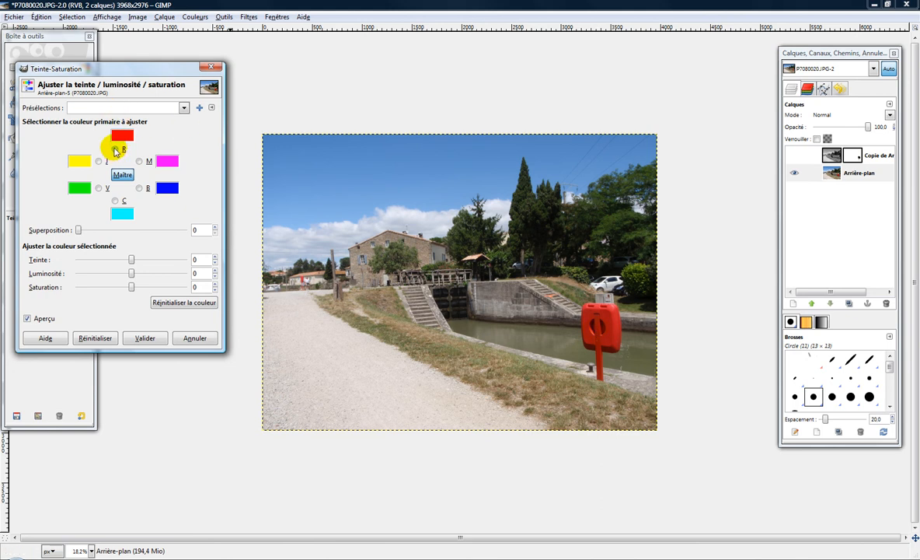
left_click(115, 149)
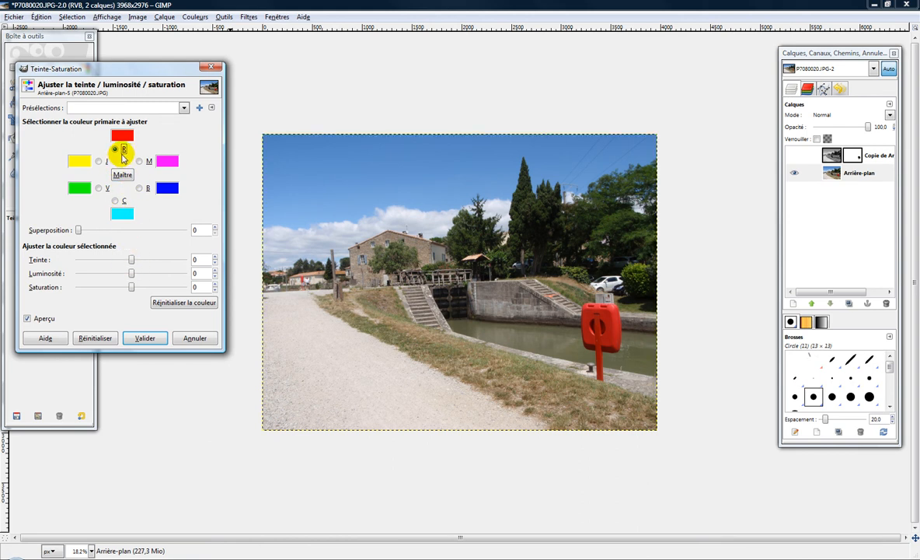
Try hue shifts of 126, -150 and 58 on the reds to preview other colours for the lifebuoy box
left_click(130, 260)
left_click_drag(130, 260, 167, 260)
left_click(124, 137)
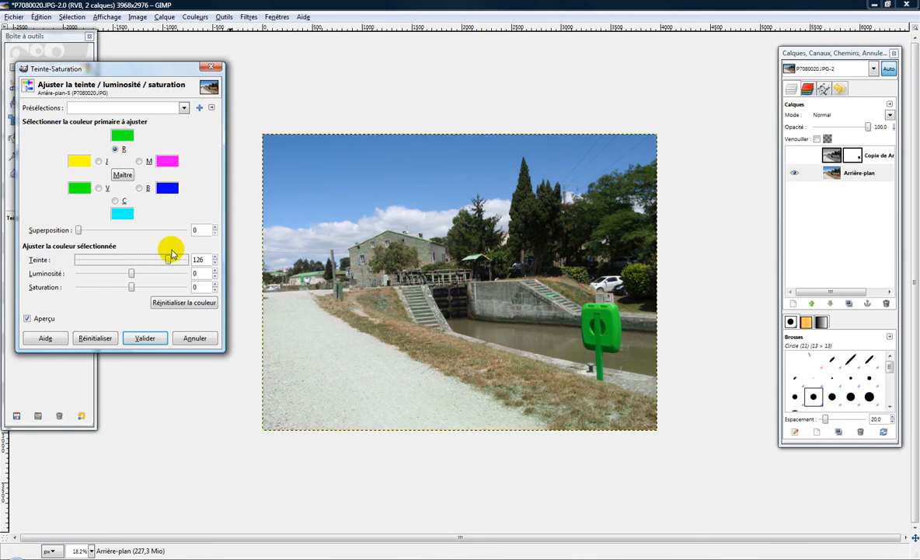
left_click_drag(168, 259, 88, 263)
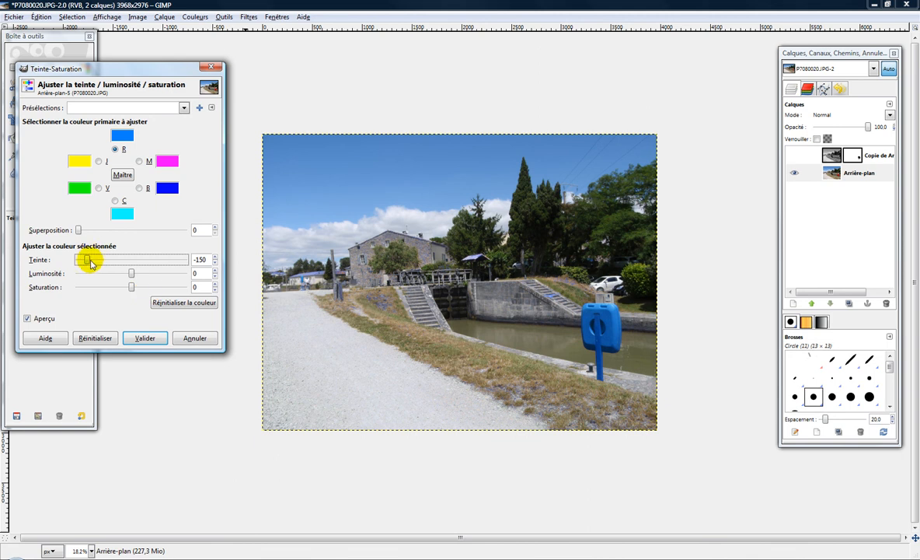
left_click_drag(87, 263, 148, 260)
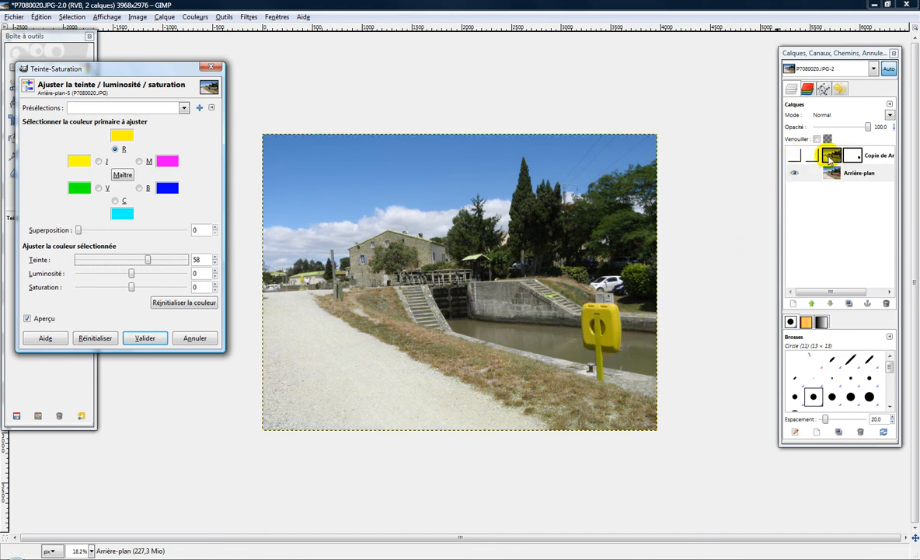
Show the masked copy layer again and set the hue of the reds to -132 to turn the box blue
left_click(795, 158)
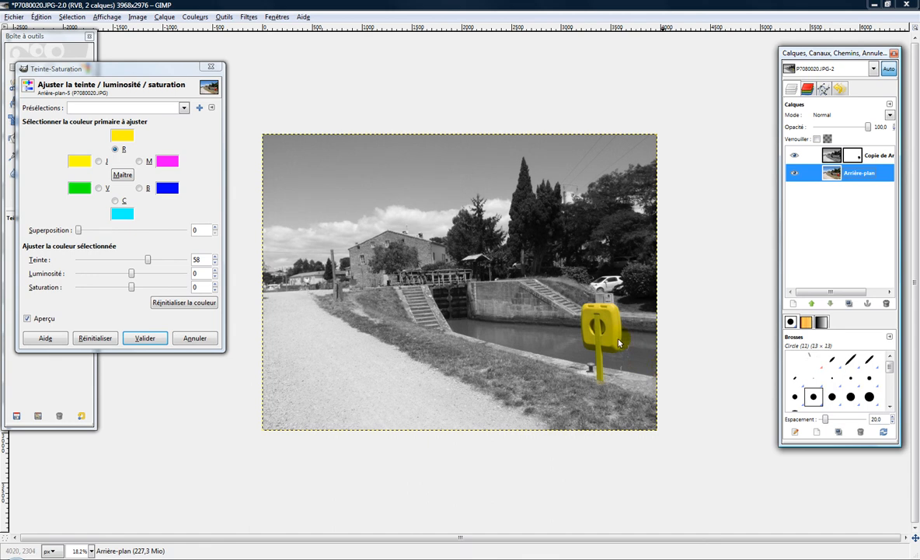
left_click_drag(147, 259, 98, 259)
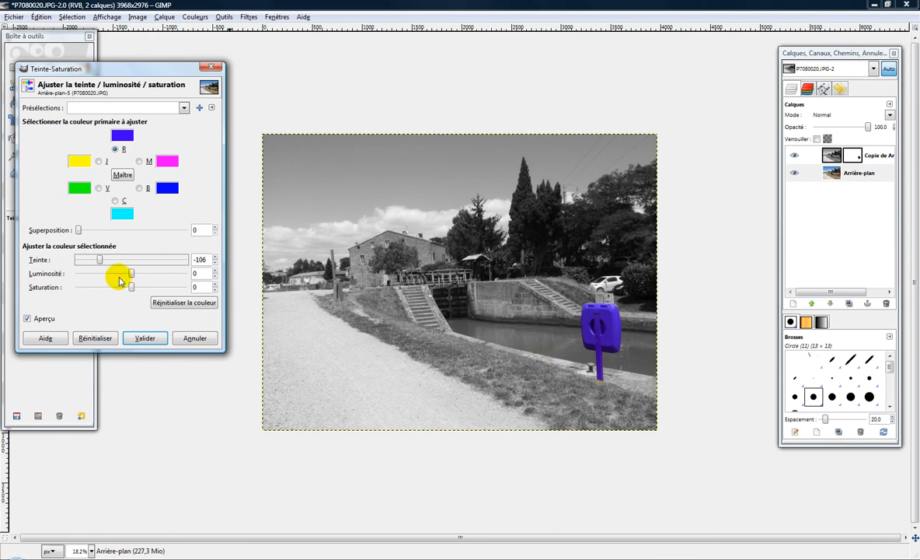
left_click_drag(95, 259, 86, 259)
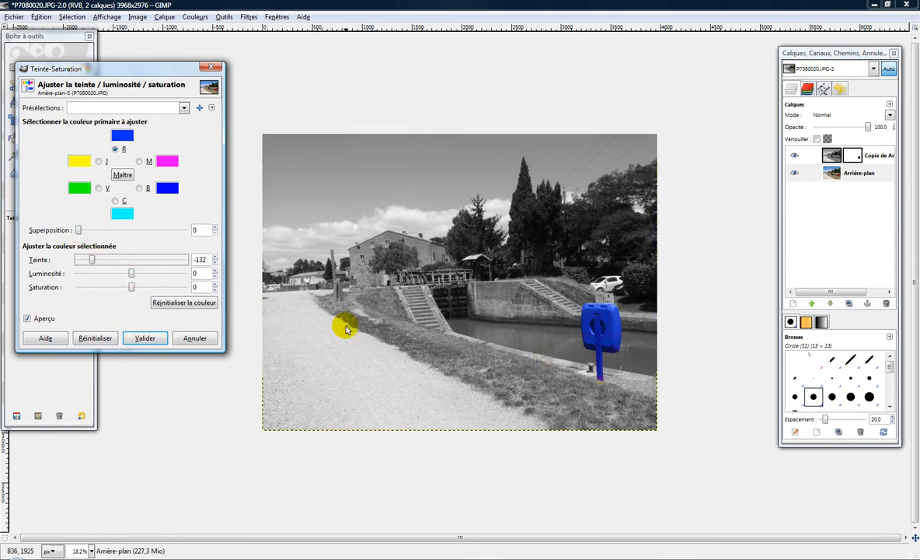
Try a lightness of 46 for the reds, settle on -28, and apply the Teinte-Saturation adjustment
left_click_drag(130, 274, 156, 273)
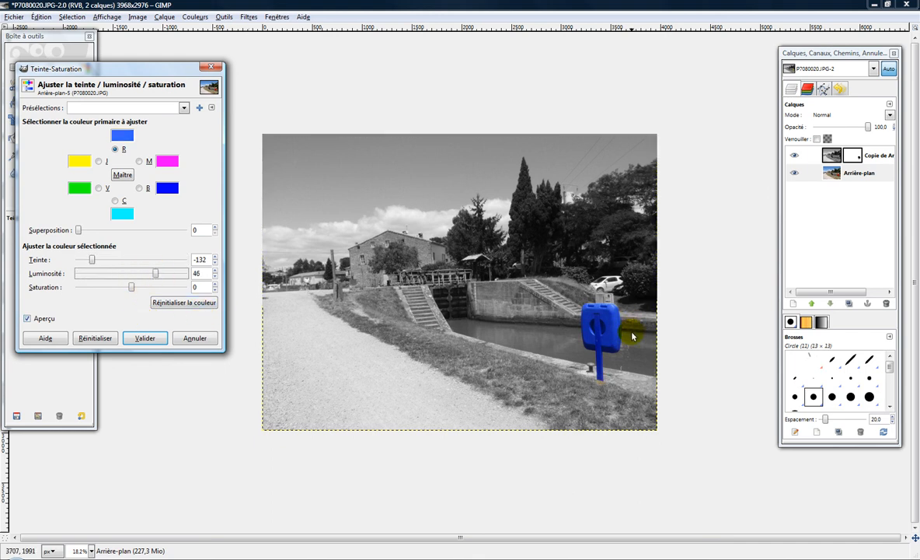
left_click_drag(160, 269, 121, 276)
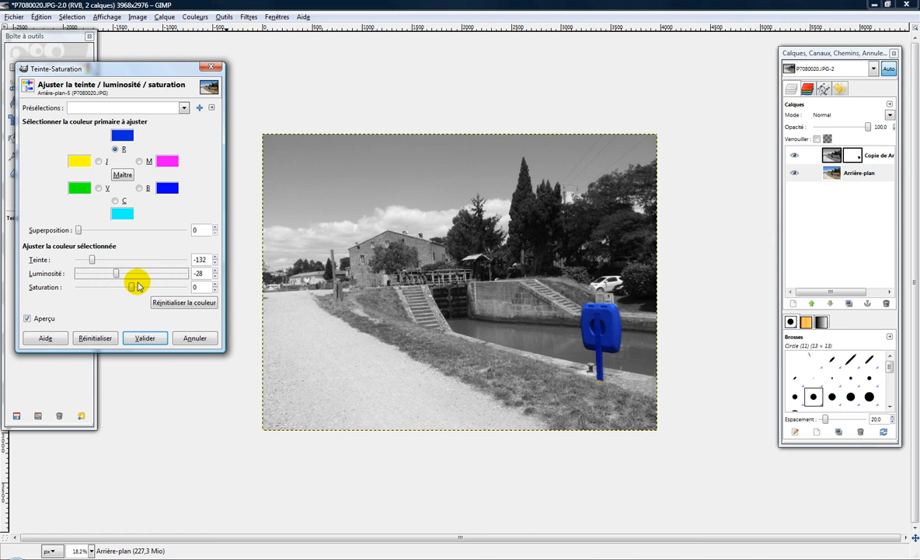
left_click(145, 337)
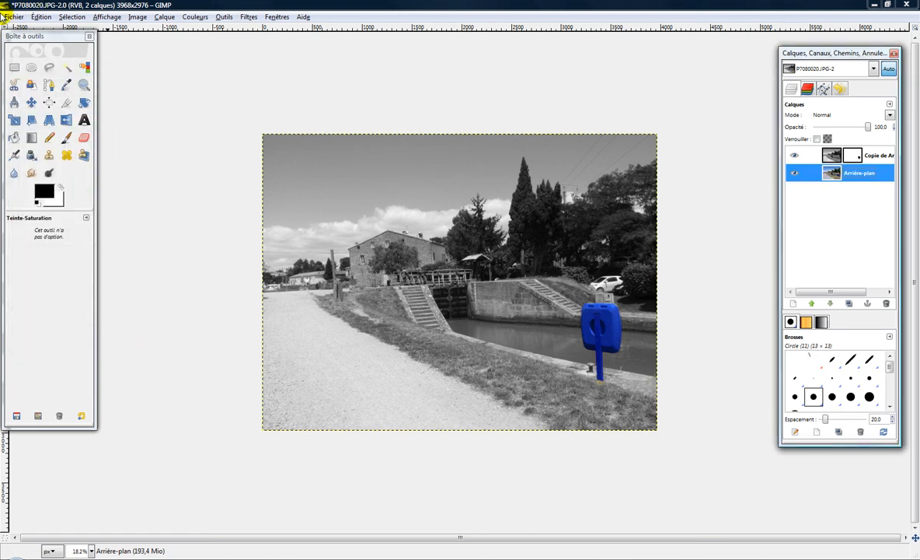
Save the edited image
left_click(12, 16)
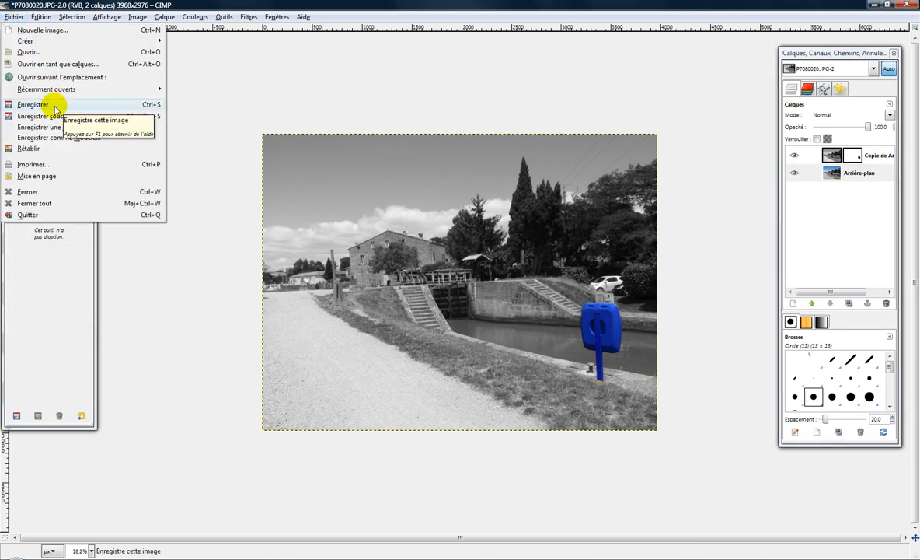